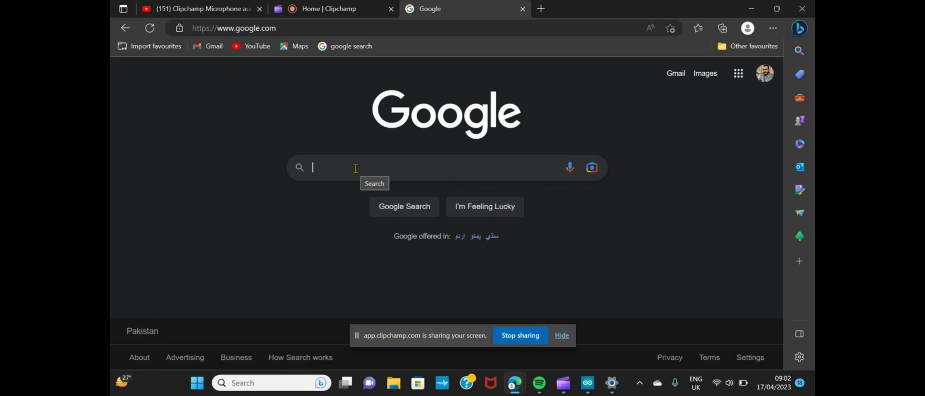
Step: Search Google for 'arduino ide download', picked from the suggestions after typing 'arduino'
text(ar)
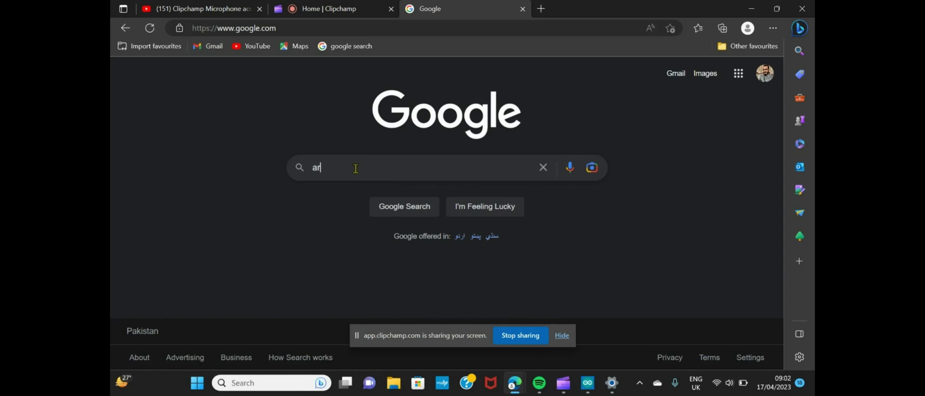
text(dui)
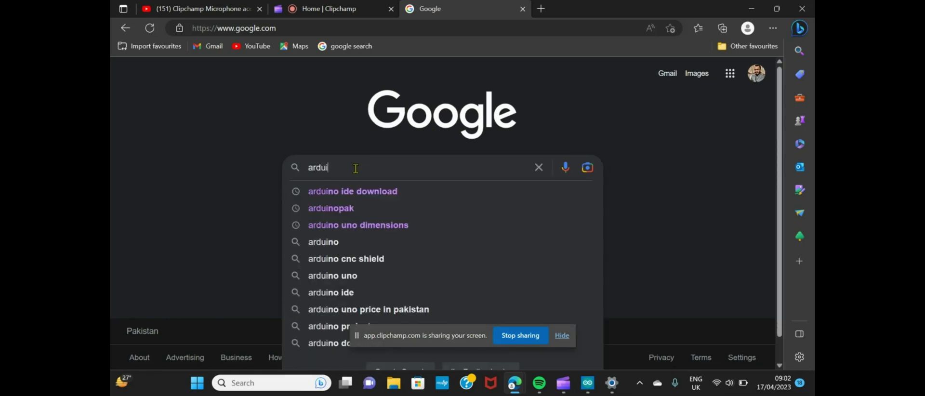
text(no)
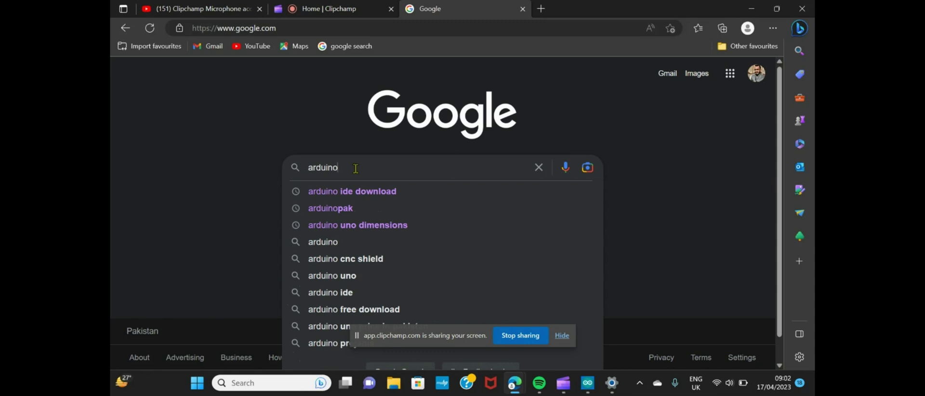
key(Down)
key(Return)
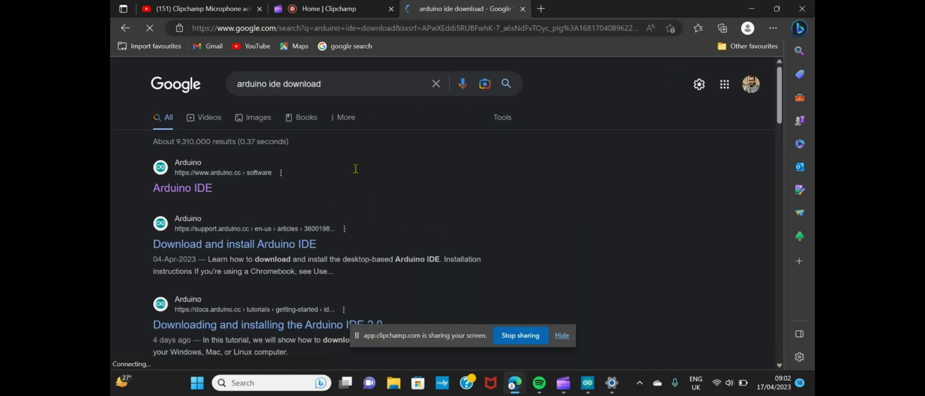
Step: Open the arduino.cc Software page and scroll to the Arduino IDE 2.0.4 Downloads section
click(183, 193)
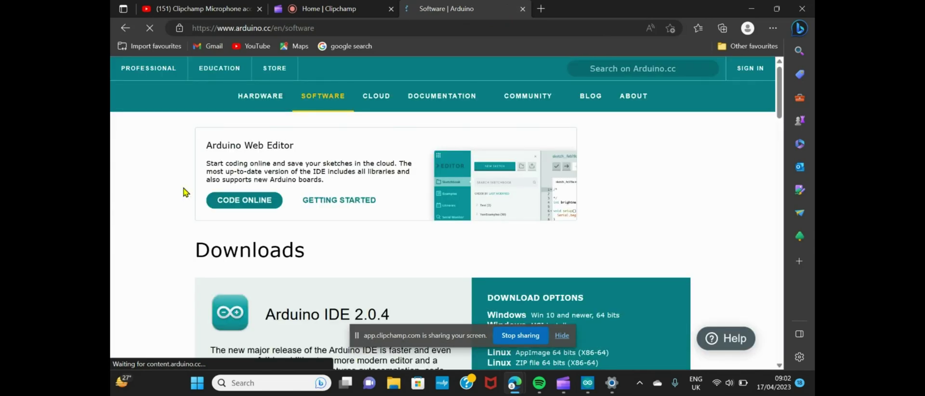
scroll(466, 253, down, 2)
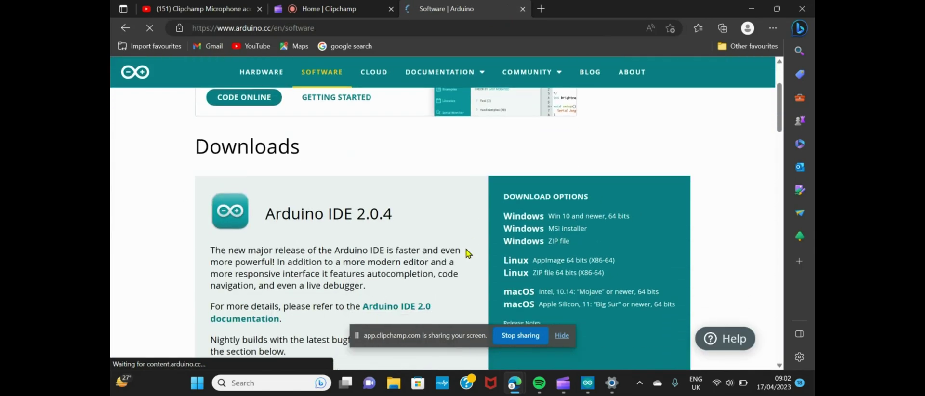
scroll(466, 253, down, 1)
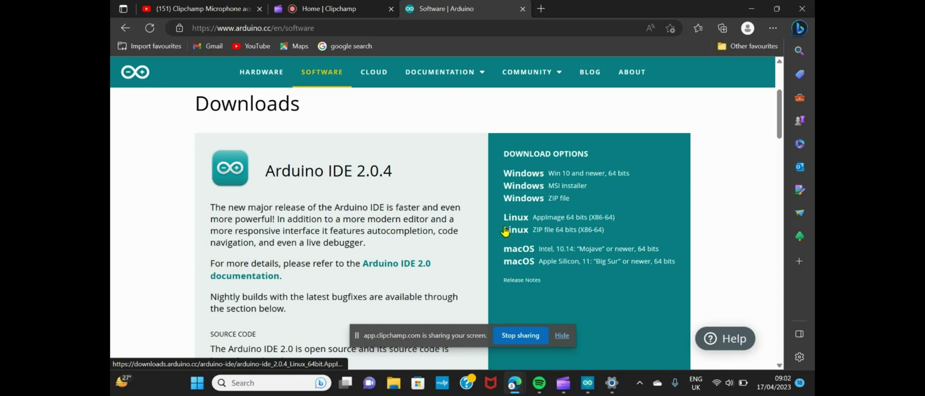
Step: Launch Microsoft Store from Windows search and rerun 'ardino' to confirm Arduino IDE shows Installed
click(279, 384)
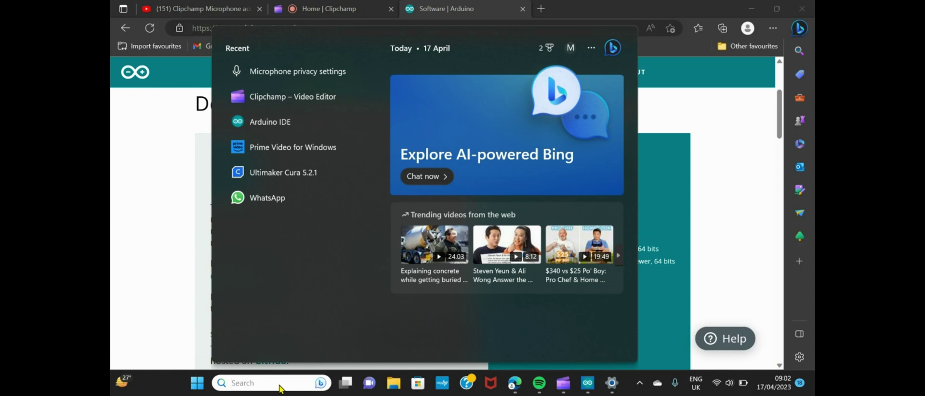
text(app)
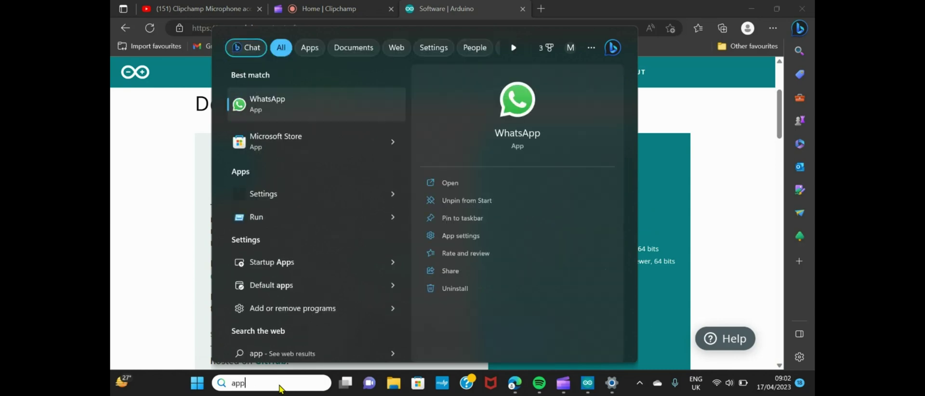
click(288, 140)
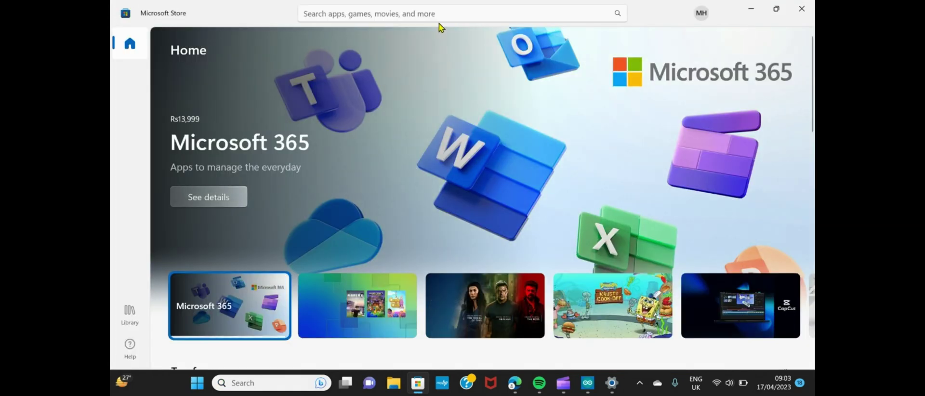
click(438, 10)
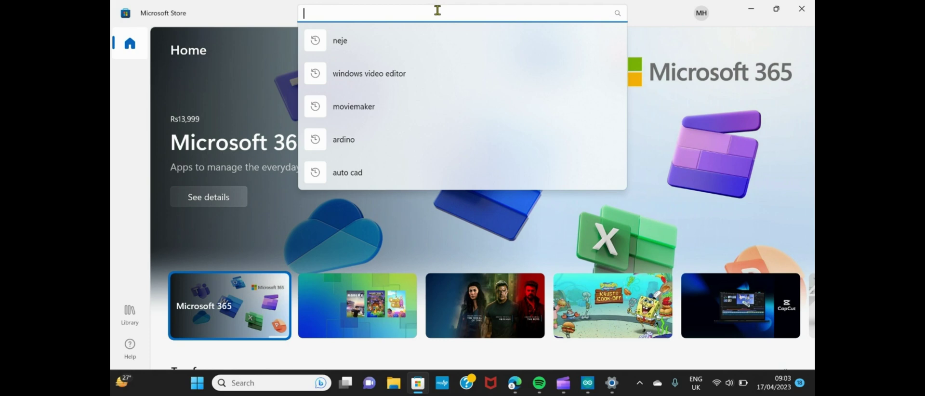
click(352, 139)
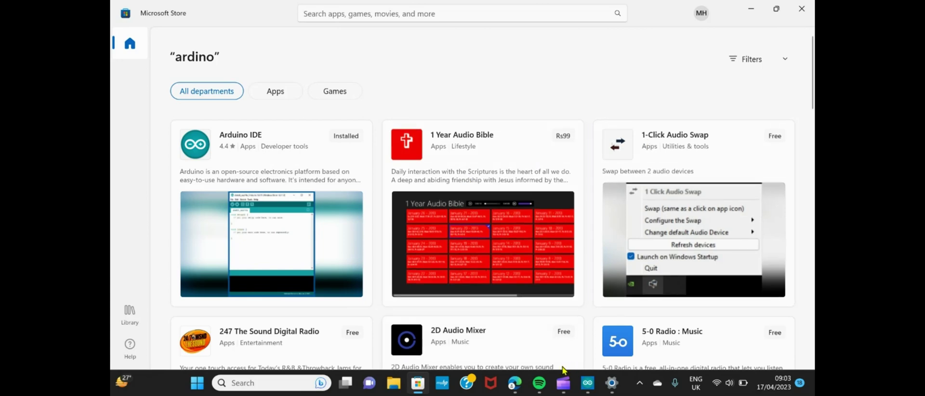
click(513, 383)
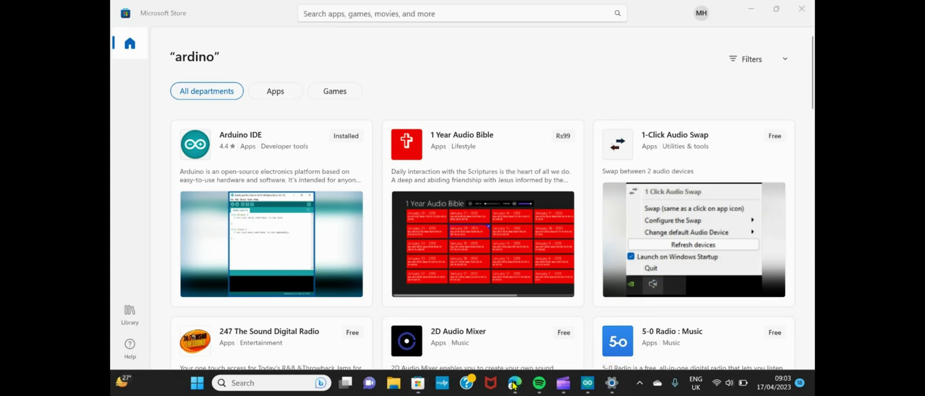
Step: In a new Edge tab, search Google for 'grbl 1.1h firmware download'
mouse_move(514, 383)
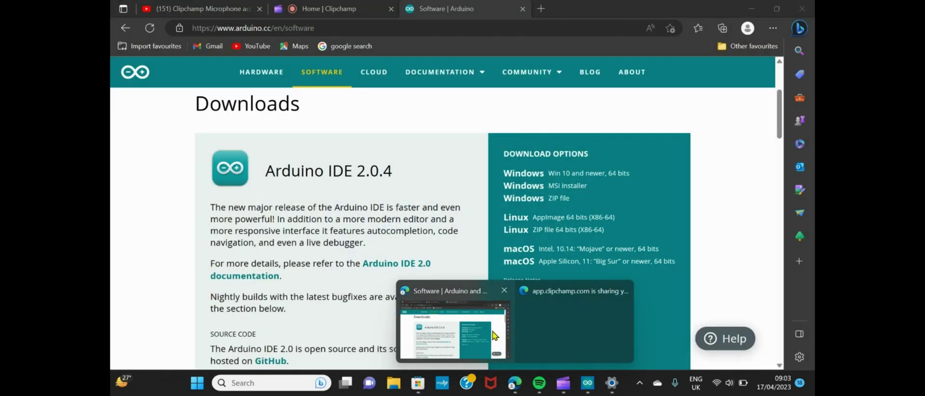
click(493, 331)
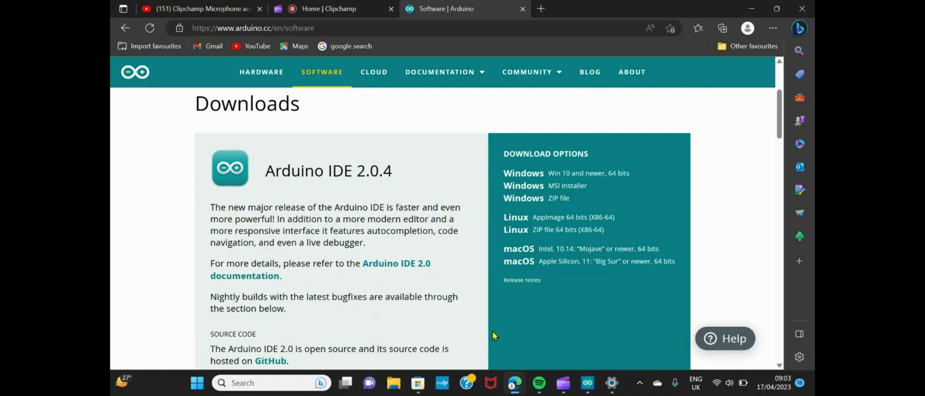
click(541, 9)
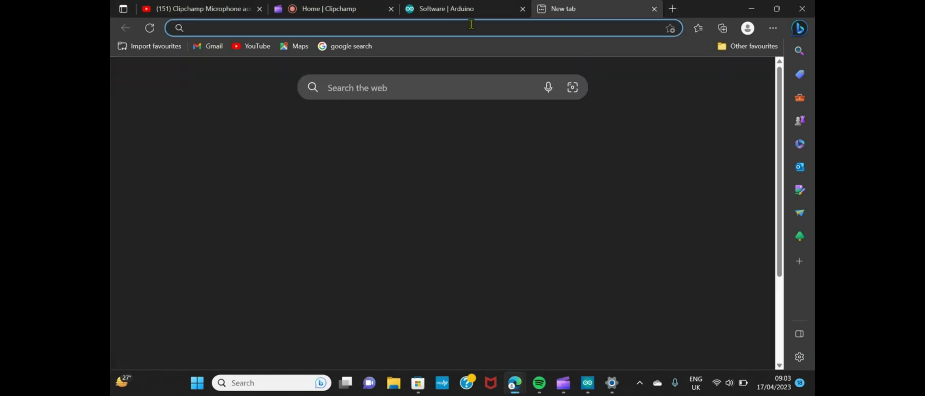
click(356, 47)
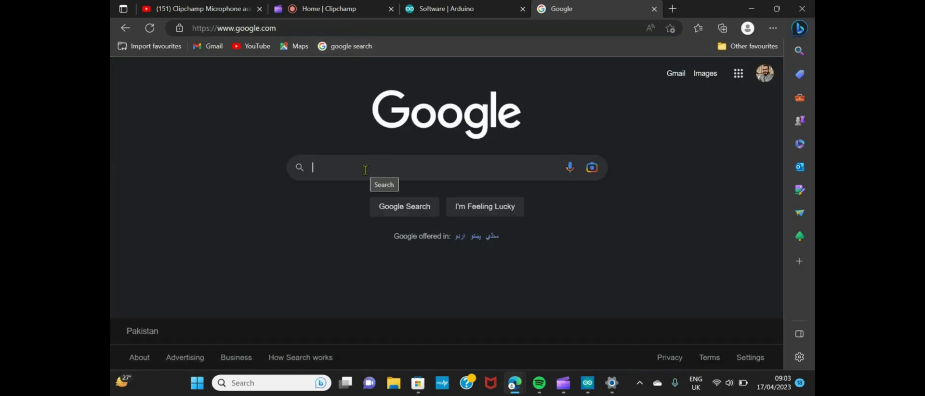
text(grbl)
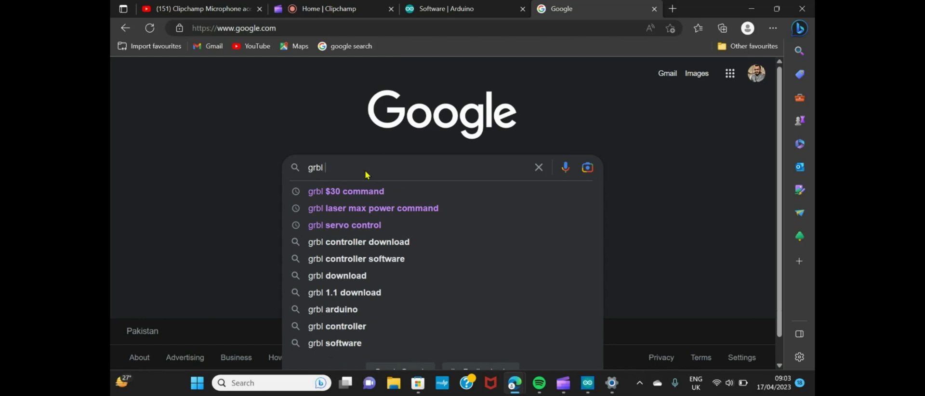
text( 1.1)
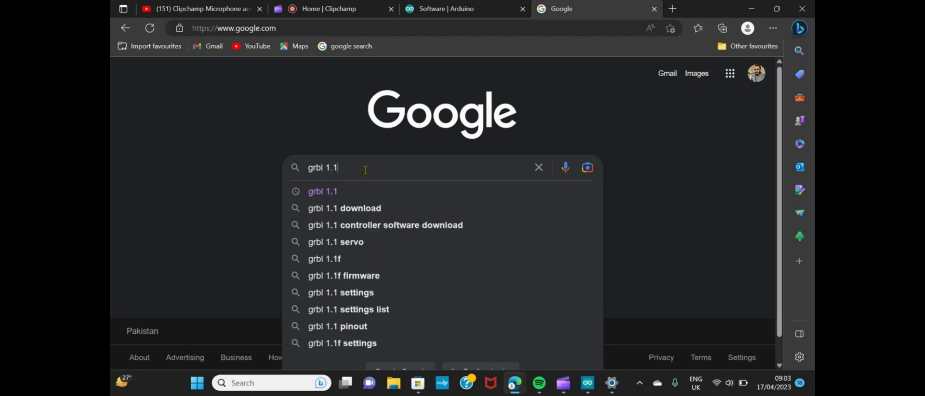
text(h)
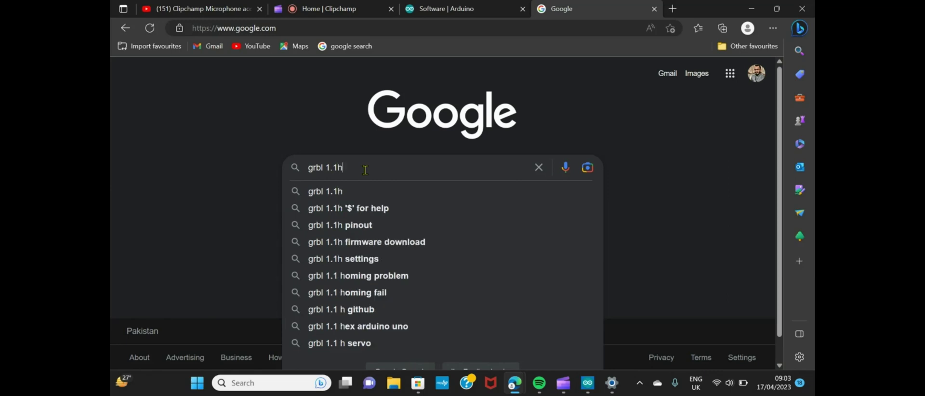
click(375, 244)
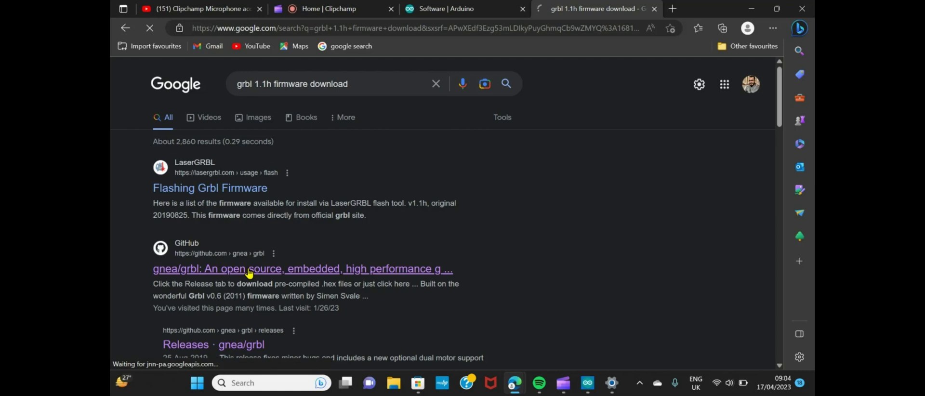
Step: Download the gnea/grbl GitHub repository as a ZIP archive, saved as grbl-master (1).zip
click(249, 274)
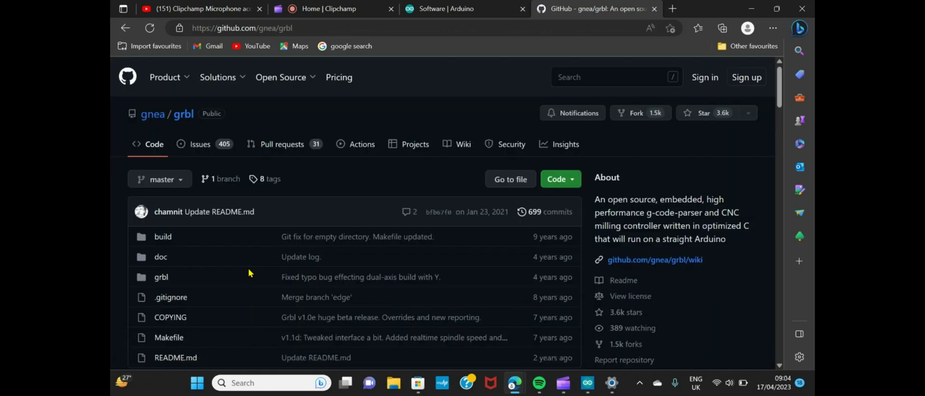
click(574, 183)
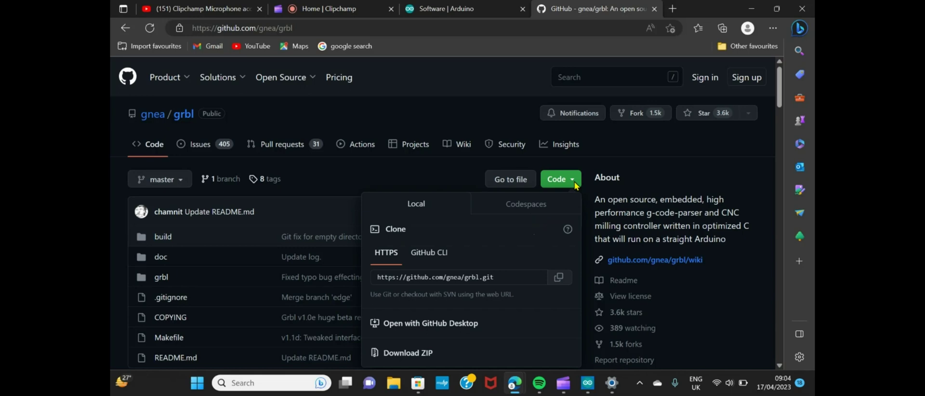
click(400, 354)
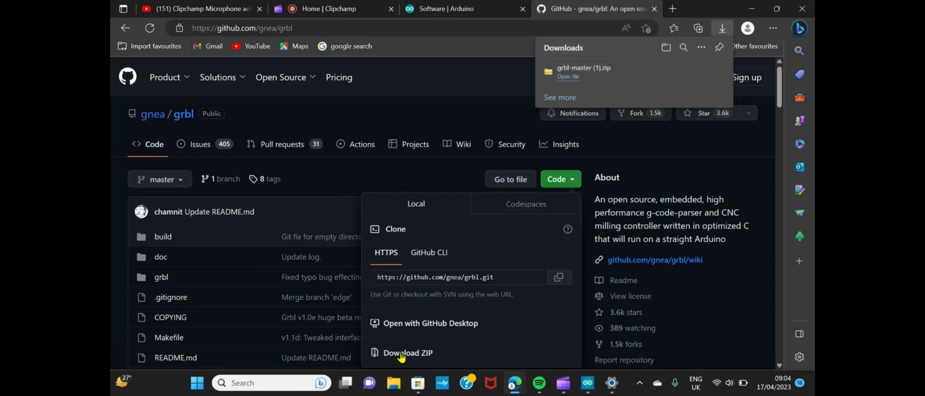
Step: Open grbl-master (1).zip, select its grbl-master folder, then minimize all five open windows
click(571, 77)
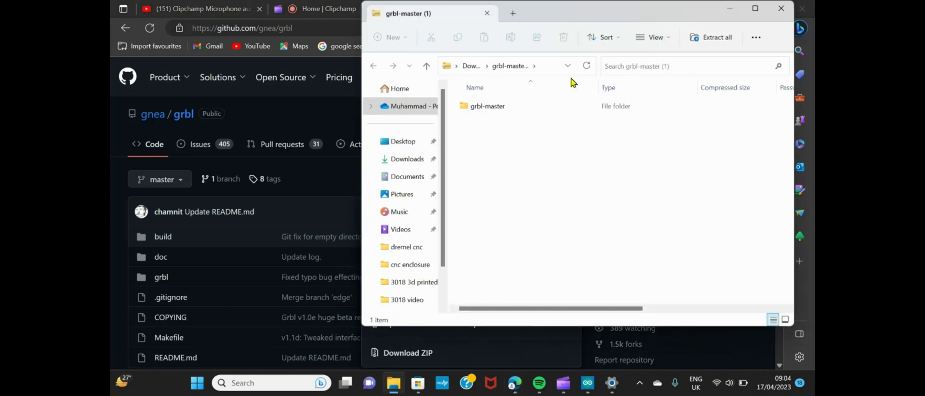
click(506, 107)
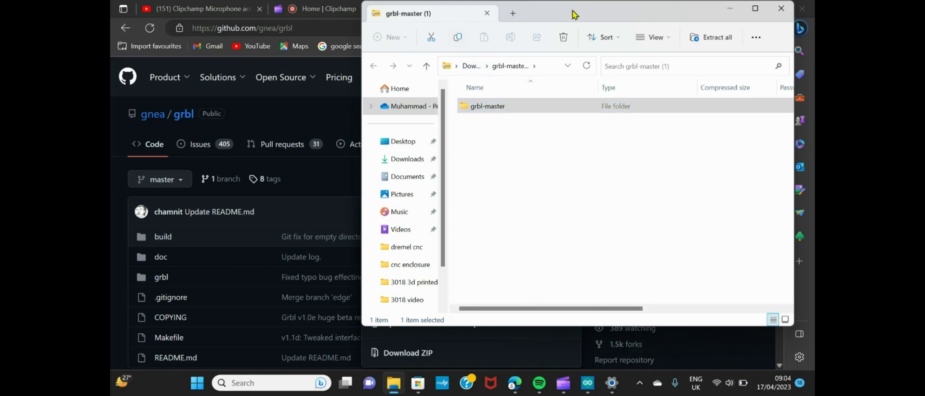
click(730, 8)
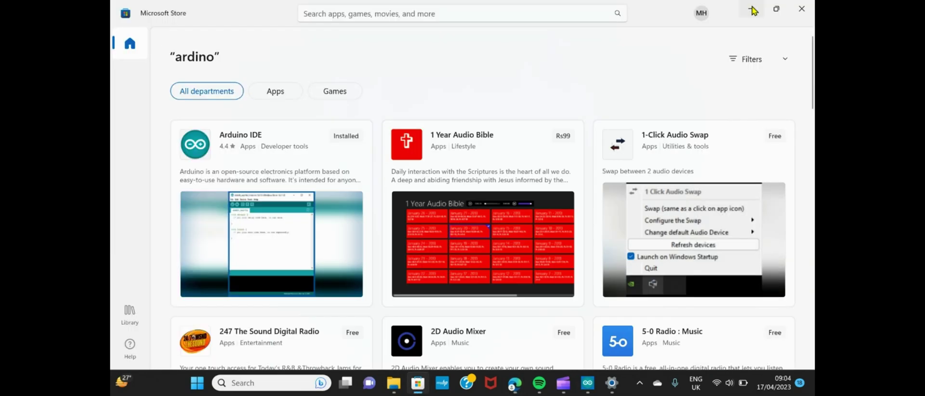
click(749, 8)
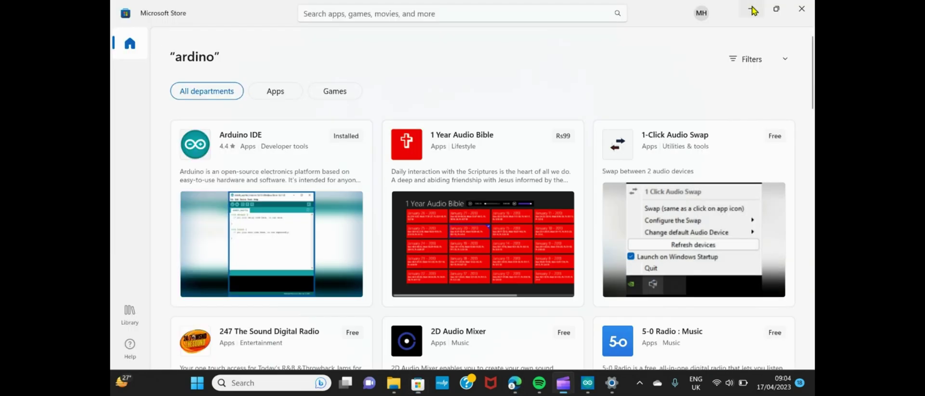
click(752, 9)
click(752, 9)
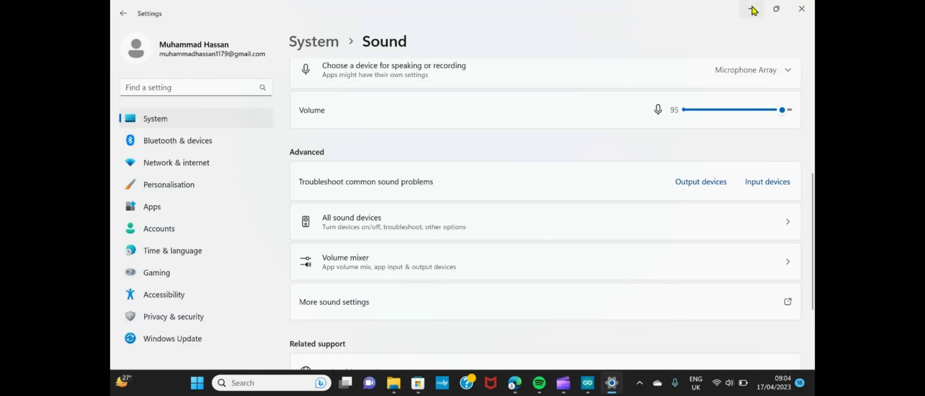
click(754, 8)
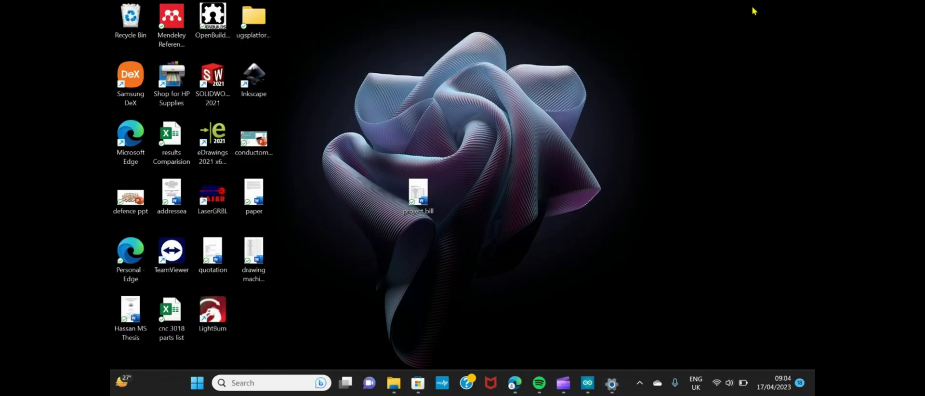
Step: Paste the grbl-master folder onto the desktop and launch Arduino IDE from recent apps
right_click(382, 77)
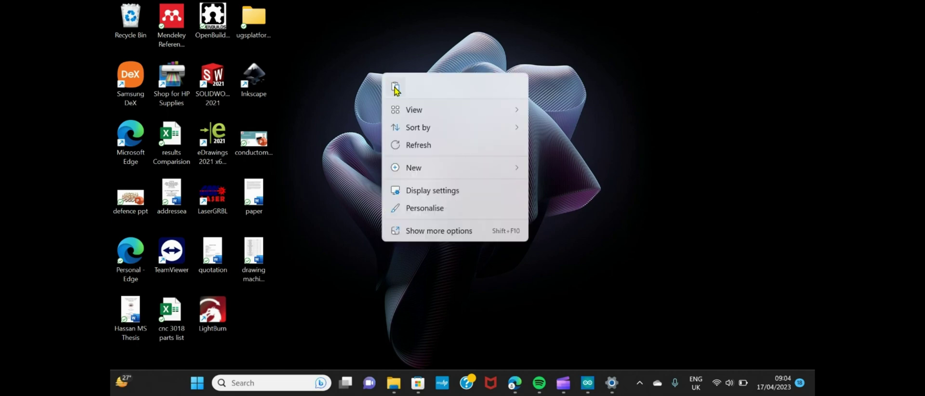
click(394, 87)
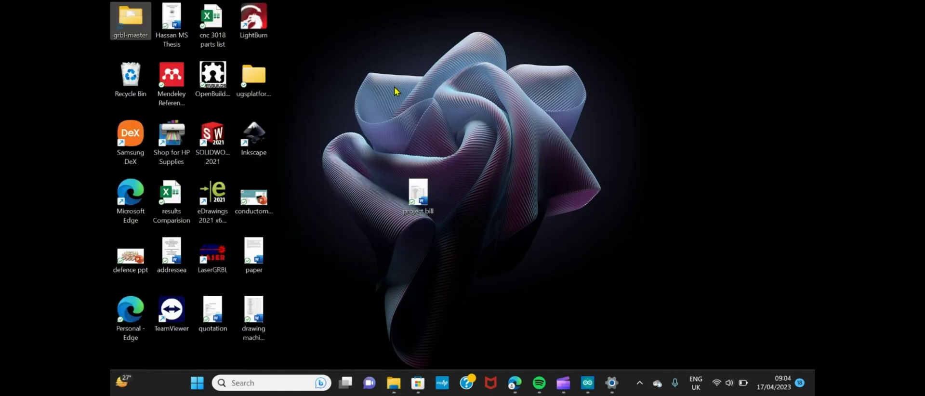
click(264, 382)
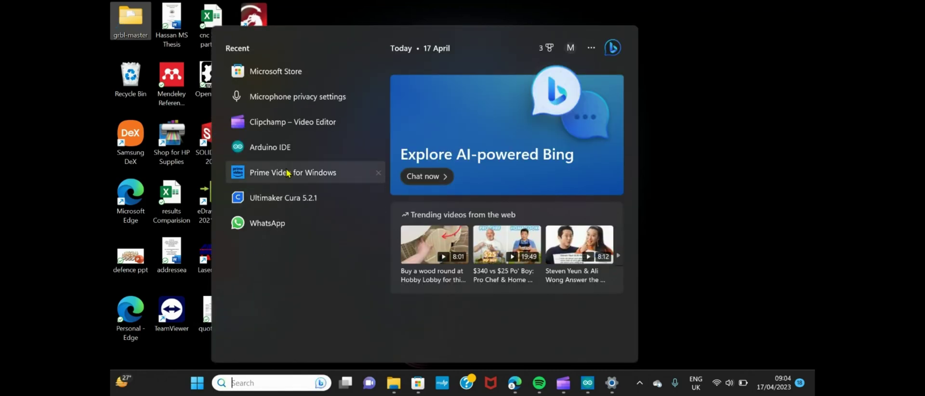
click(275, 149)
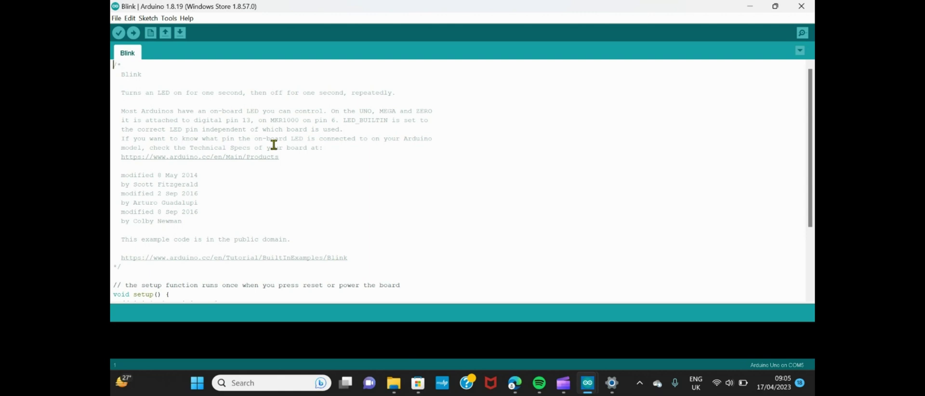
Step: Add Desktop\grbl-master\grbl via Add .ZIP Library; it reports grbl already exists
click(148, 19)
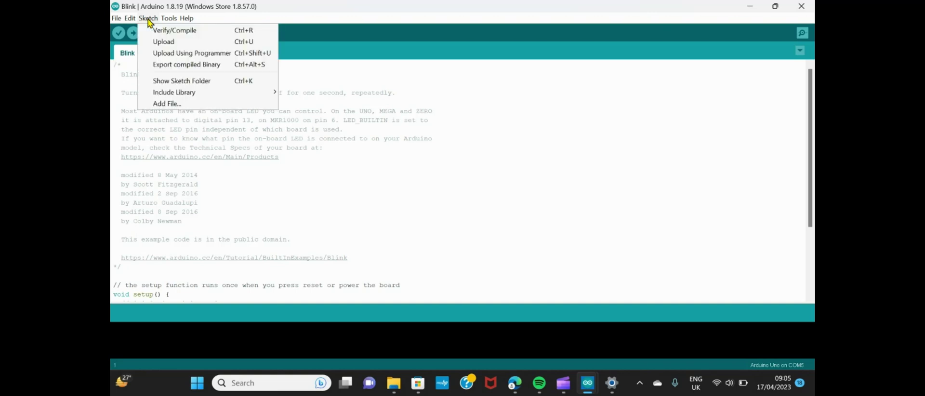
mouse_move(171, 94)
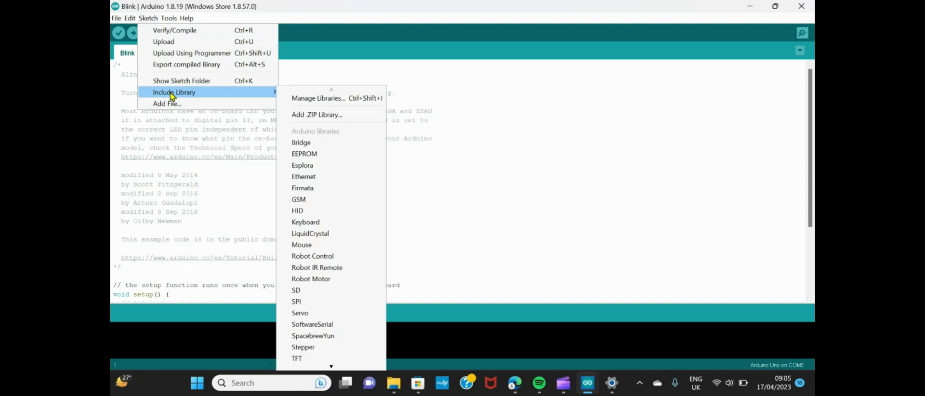
click(306, 115)
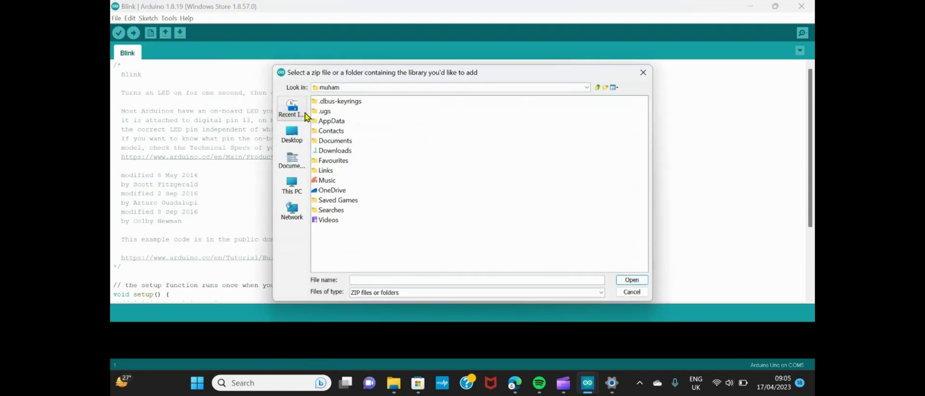
click(293, 136)
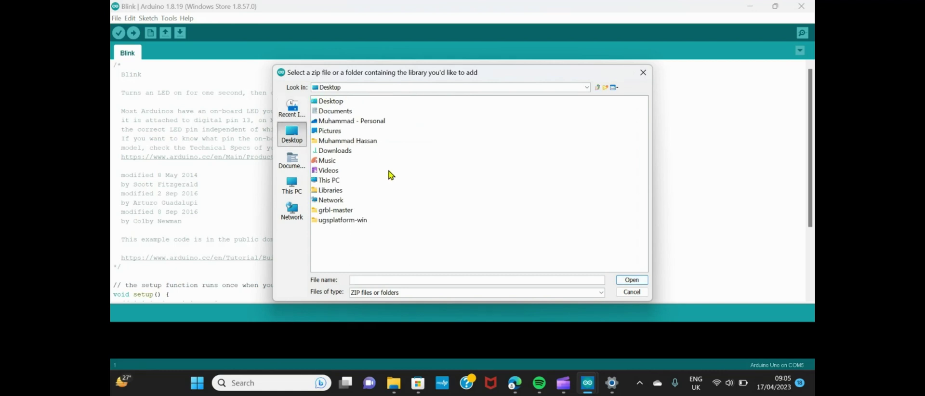
double_click(348, 211)
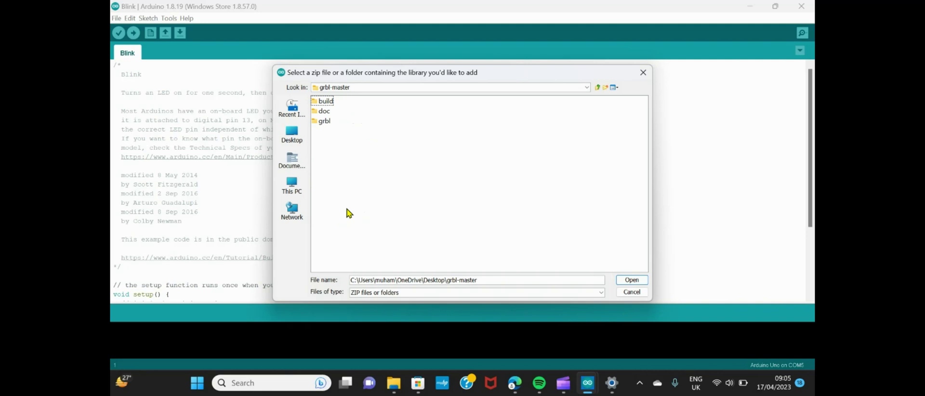
click(324, 121)
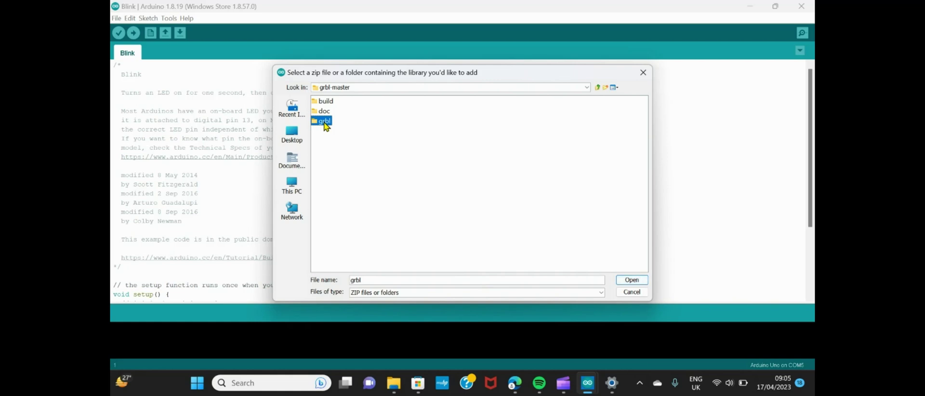
click(626, 279)
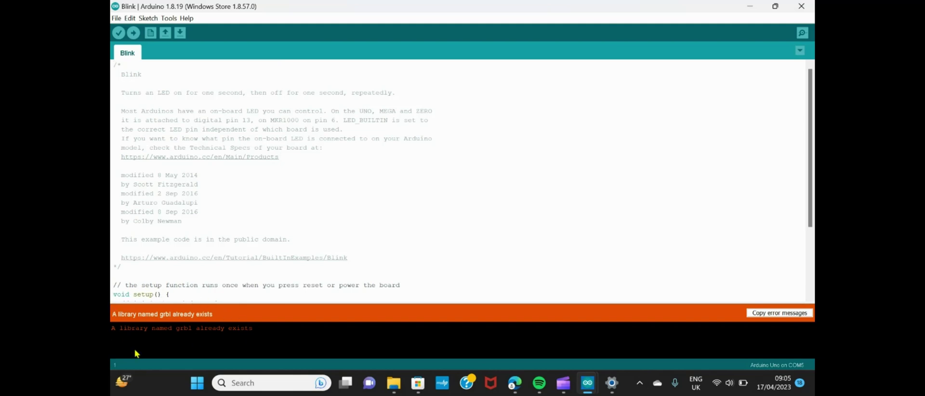
Step: Open the grblUpload sketch from the grbl entry under File > Examples
click(116, 18)
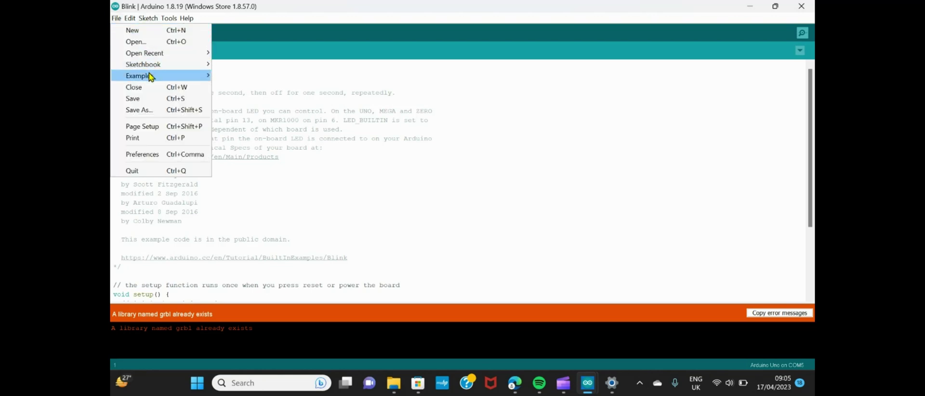
mouse_move(198, 76)
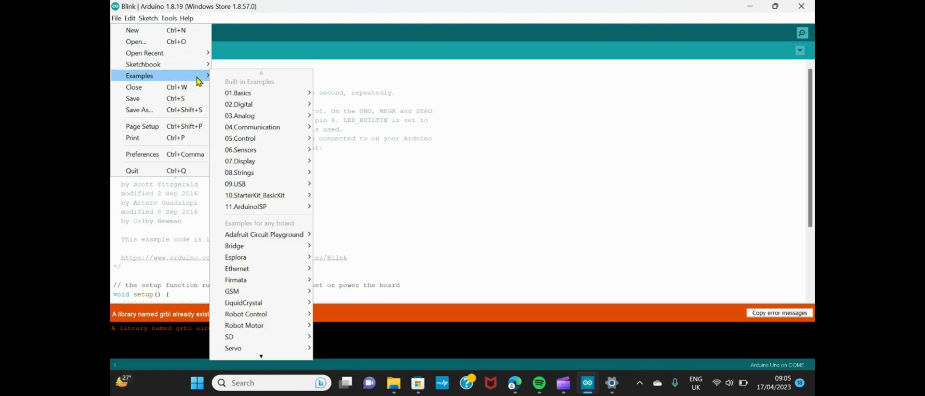
mouse_move(260, 174)
scroll(260, 181, down, 10)
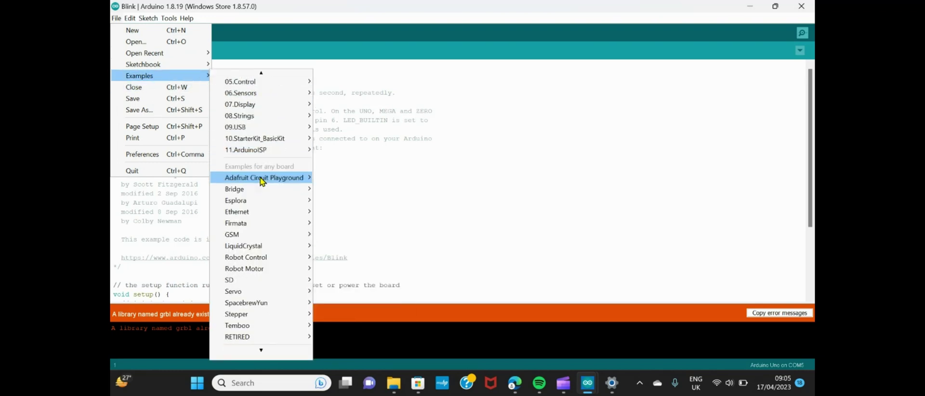
scroll(260, 181, down, 3)
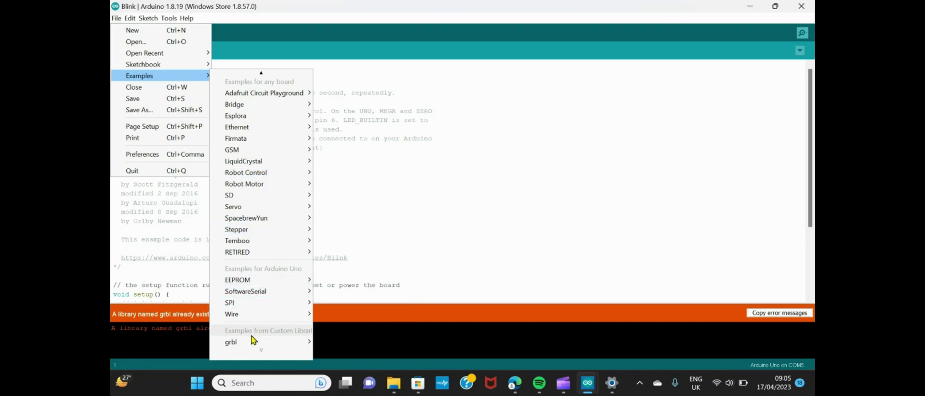
mouse_move(259, 345)
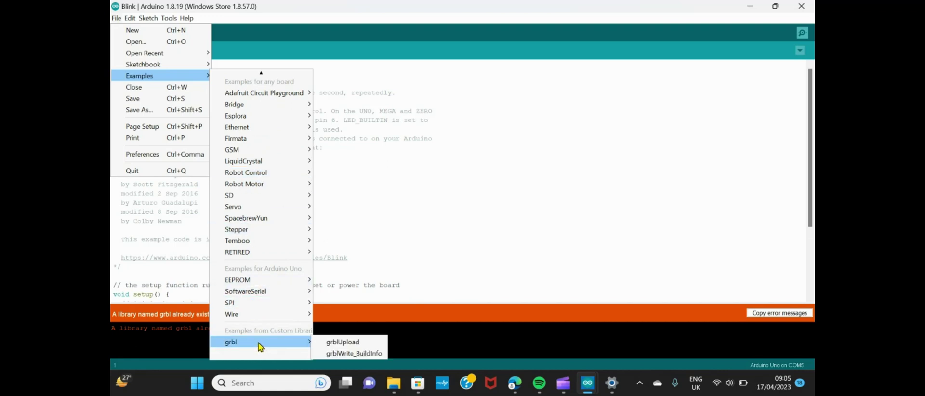
click(340, 342)
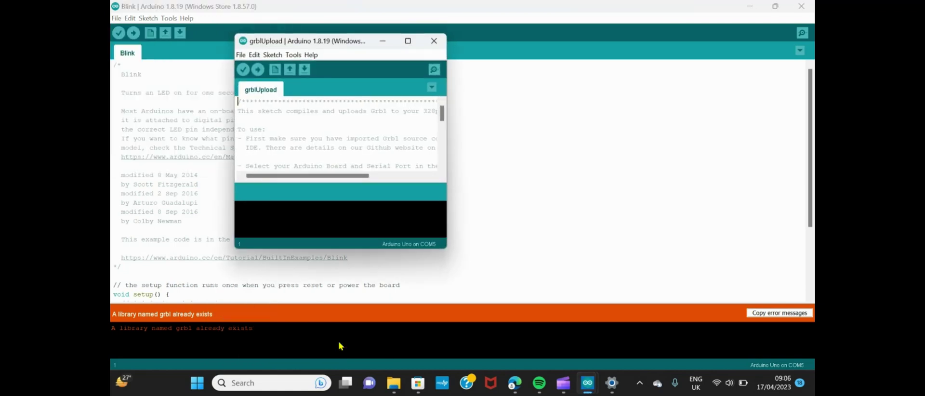
Step: Maximize the grblUpload window and choose COM7 (Arduino Uno) under Tools > Port
click(408, 42)
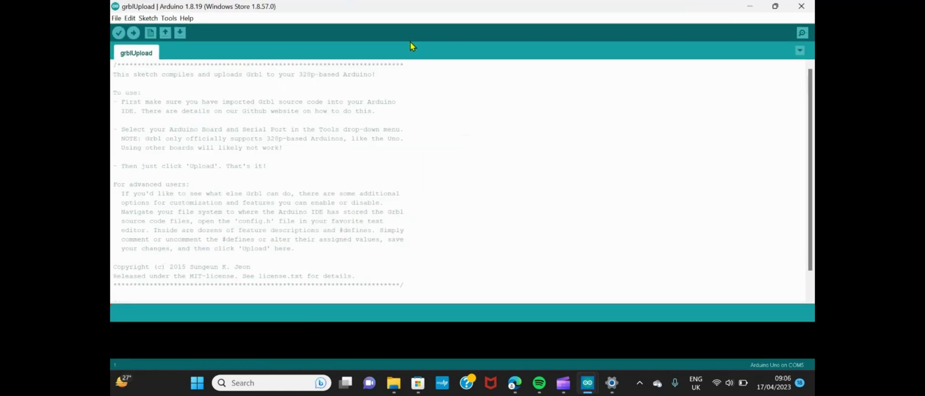
click(169, 19)
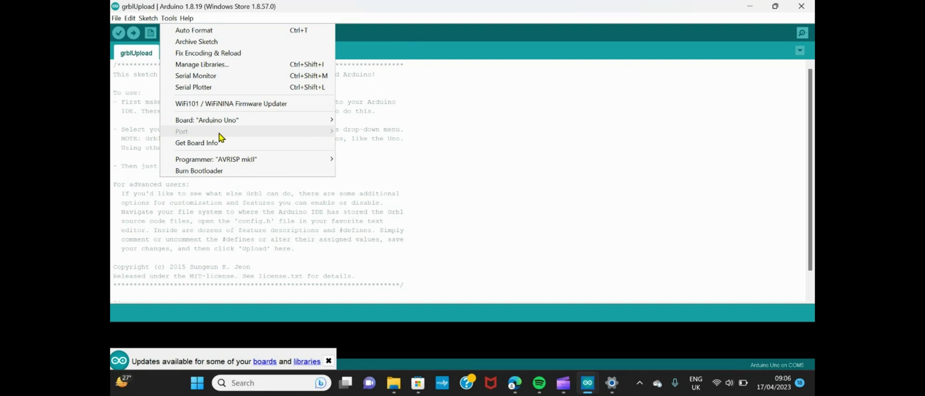
click(171, 19)
click(171, 20)
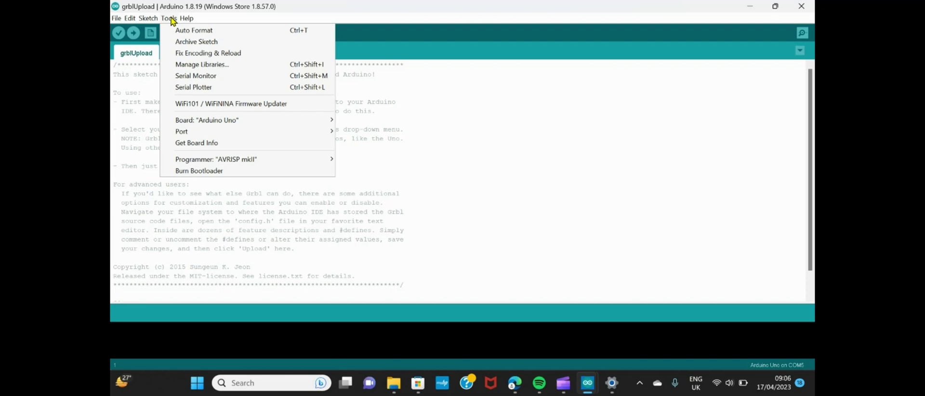
mouse_move(223, 133)
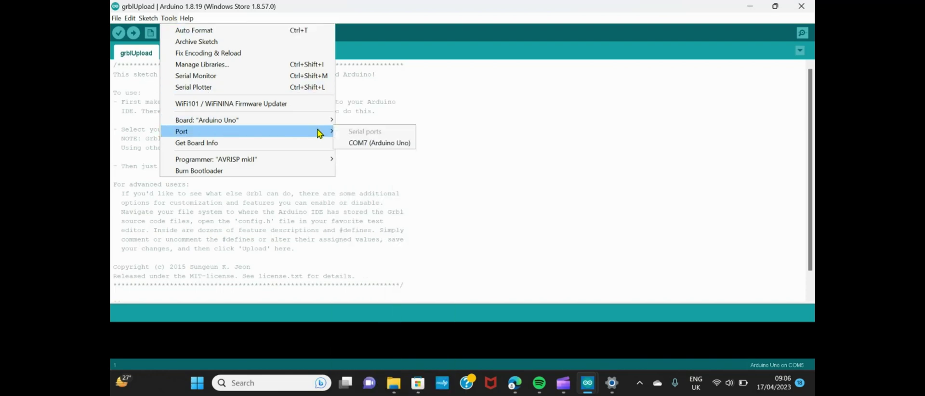
click(358, 144)
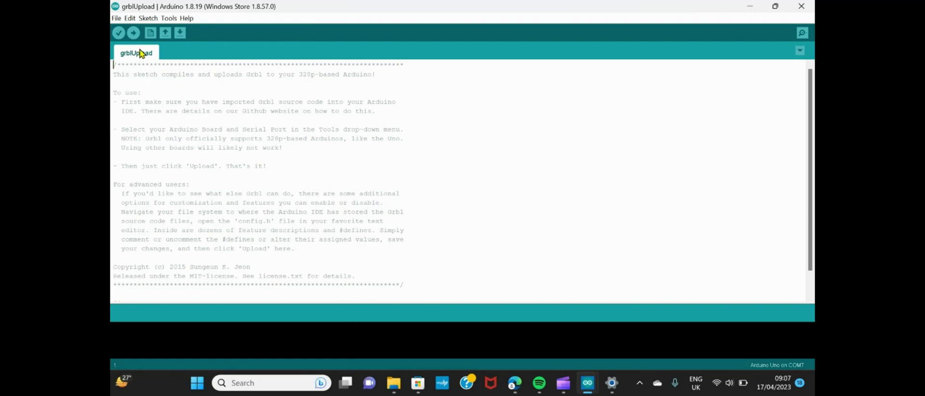
Step: Verify the grblUpload sketch, then upload it to the Uno until 'Done uploading' appears
click(118, 33)
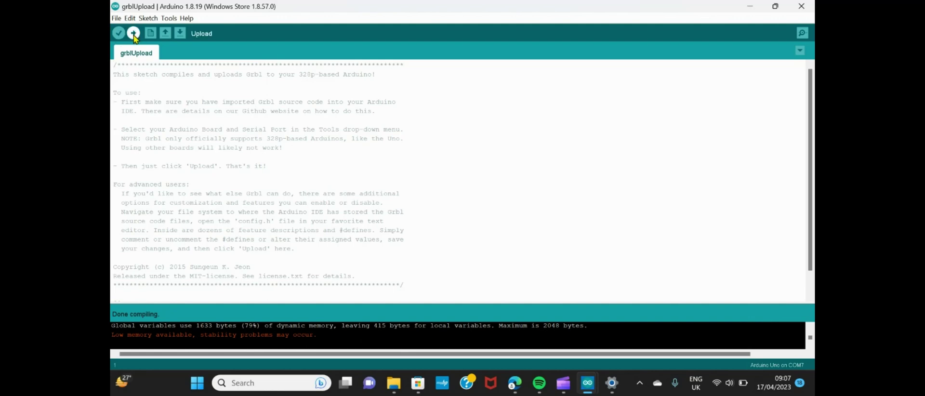
click(133, 34)
Step: Minimise the grblUpload and Blink sketch windows and start OpenBuilds CONTROL from the desktop
click(747, 7)
click(747, 7)
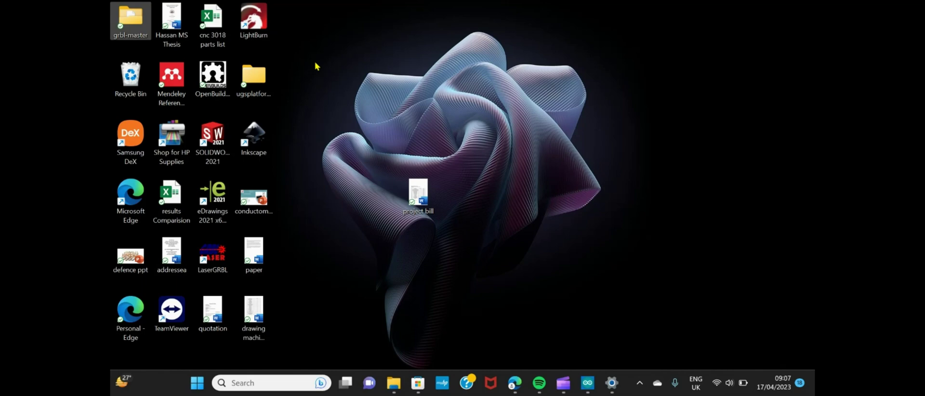
double_click(217, 75)
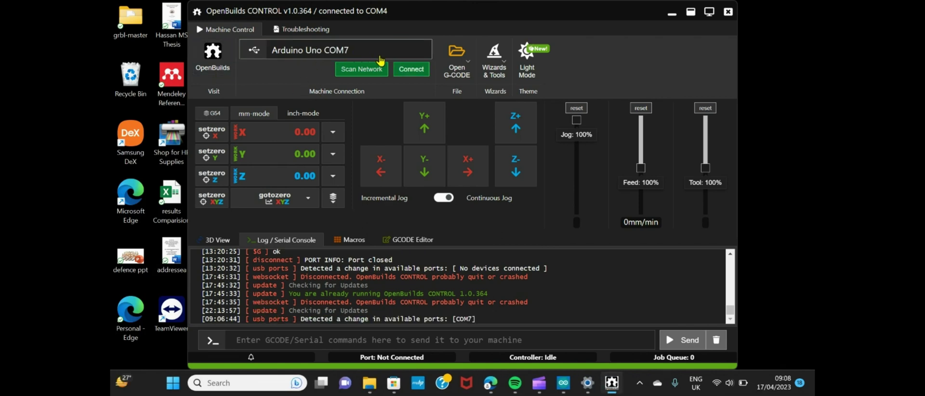
Step: Go fullscreen, connect to the Arduino Uno on COM7, and jog X and Y slightly
click(709, 13)
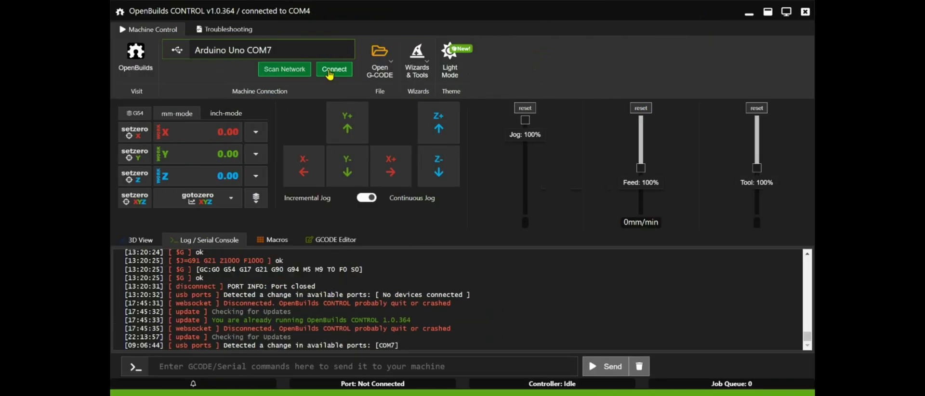
click(329, 72)
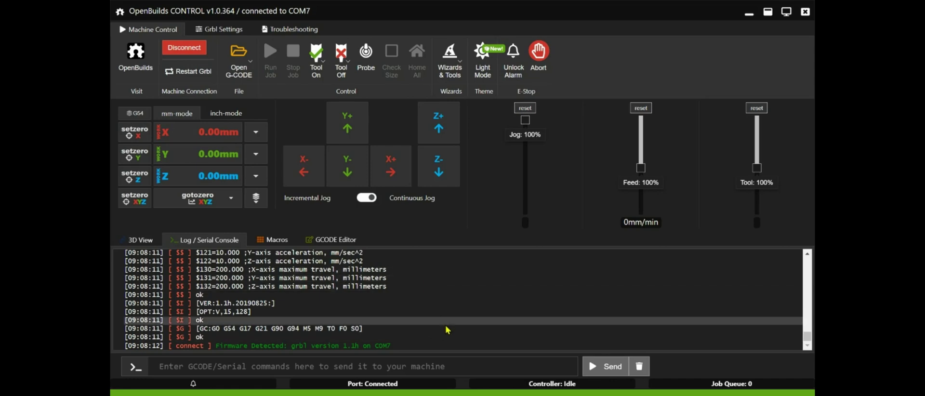
key(Right)
key(Right)
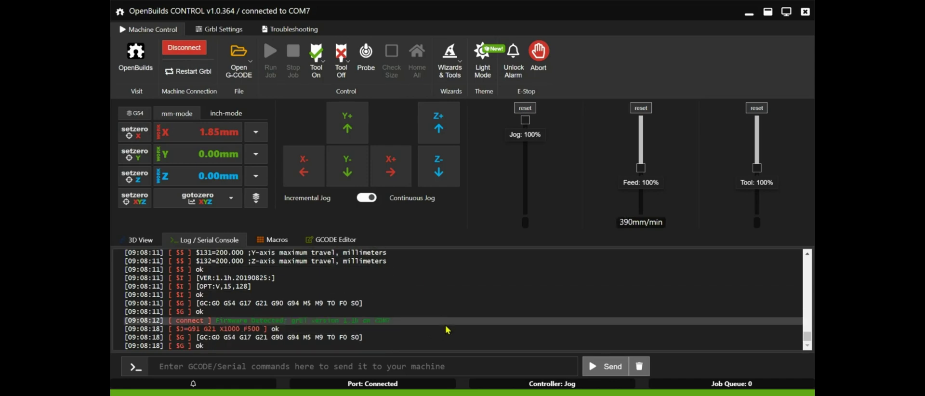
key(Up)
key(Up)
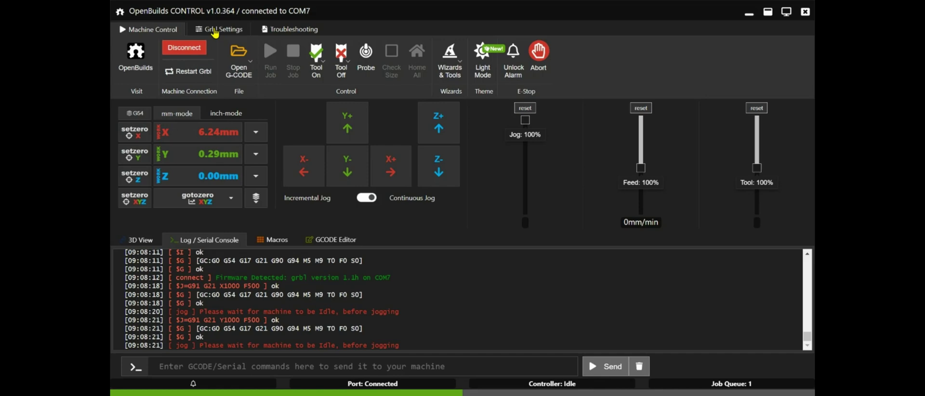
Step: Open Grbl Settings and flip the $3 X-axis direction to reversed and back to Normal
click(215, 32)
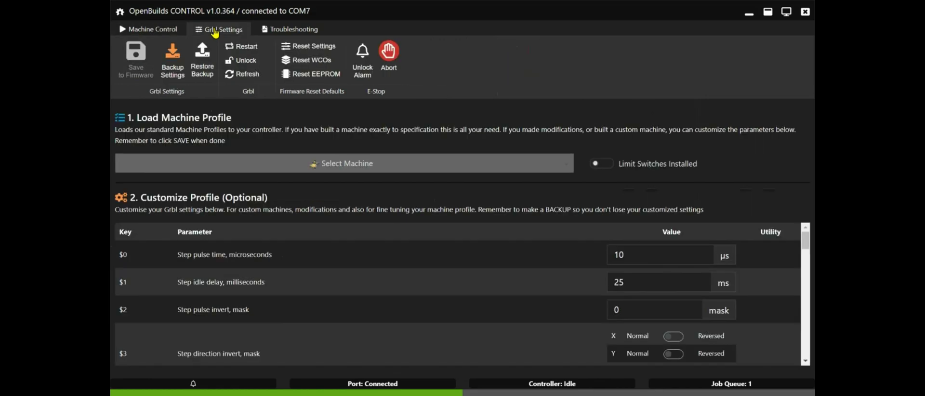
mouse_move(400, 276)
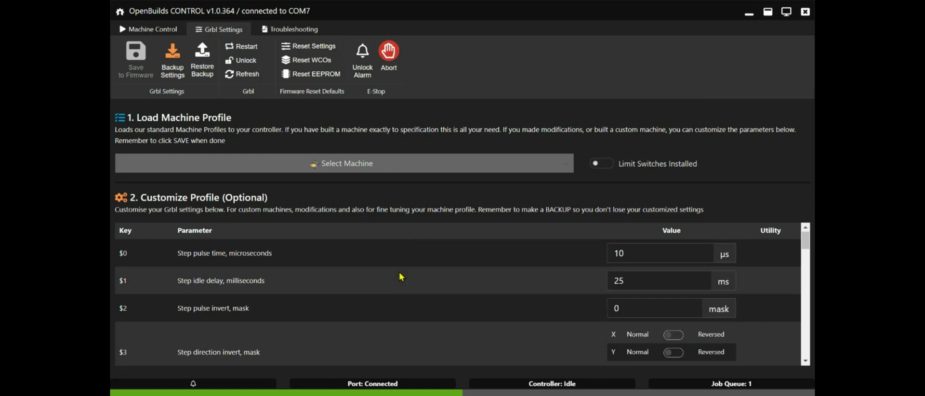
scroll(399, 276, down, 3)
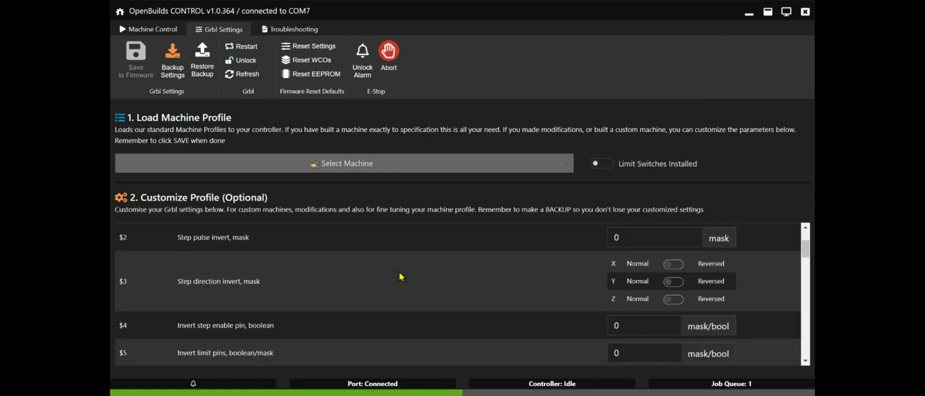
mouse_move(588, 299)
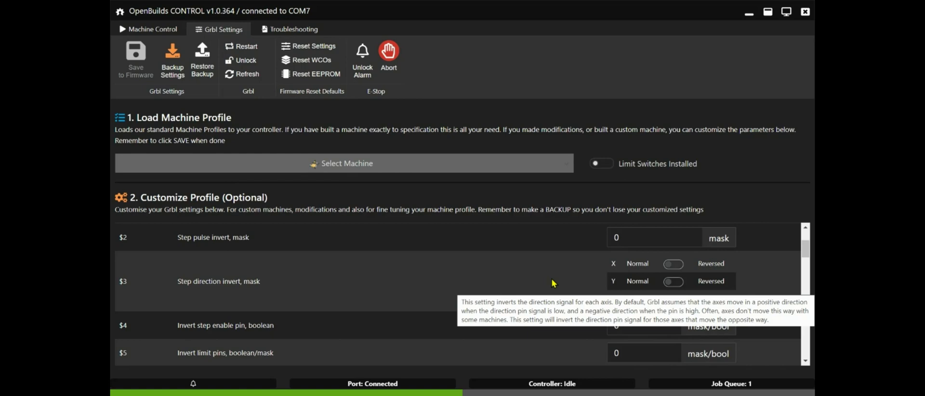
click(676, 265)
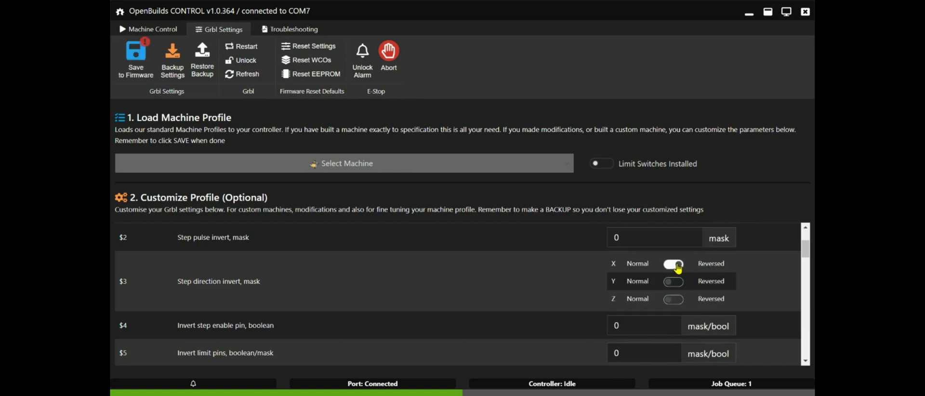
click(666, 267)
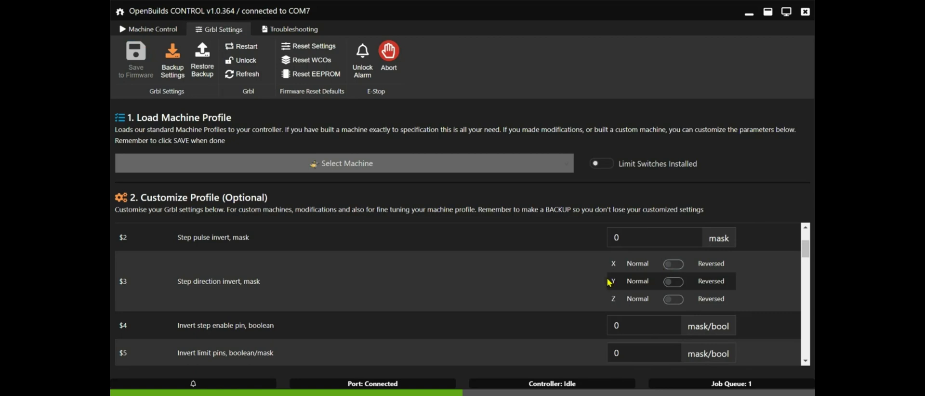
Step: Scroll down to the $100–$102 steps-per-mm values, currently 250.000
scroll(569, 309, down, 3)
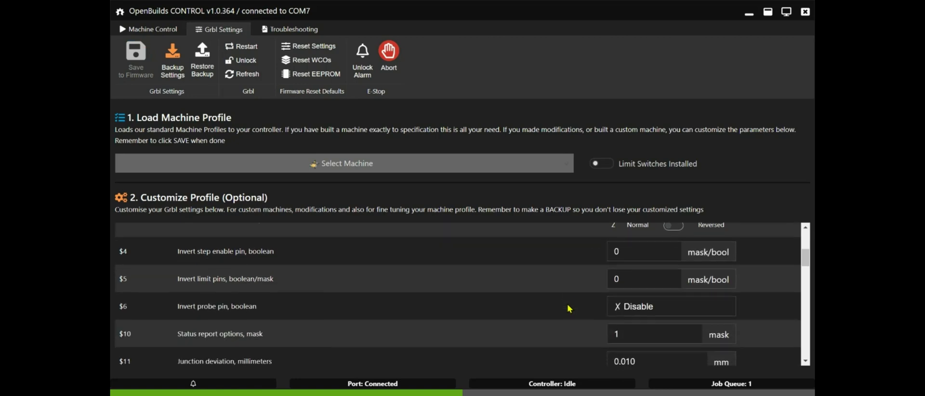
scroll(569, 308, down, 1)
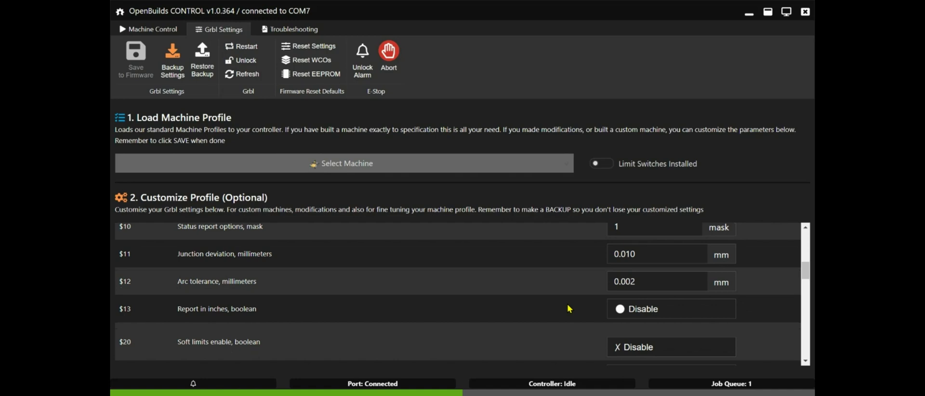
scroll(568, 308, down, 5)
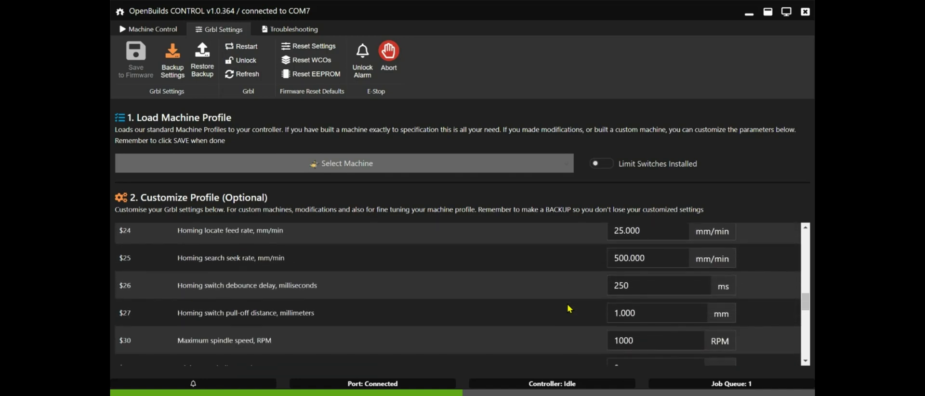
scroll(567, 306, down, 5)
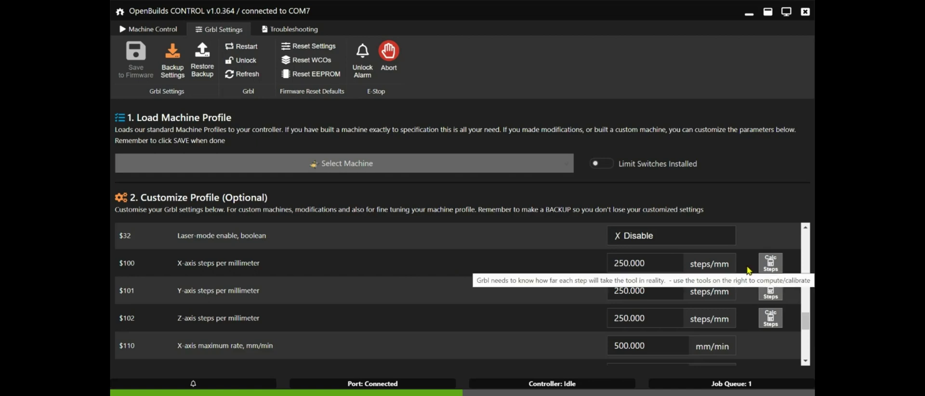
Step: Calculate $100 steps with Leadscrew Driven, OpenBuilds ACME Screw and 1/16 Step microstepping, giving 400.000
click(771, 267)
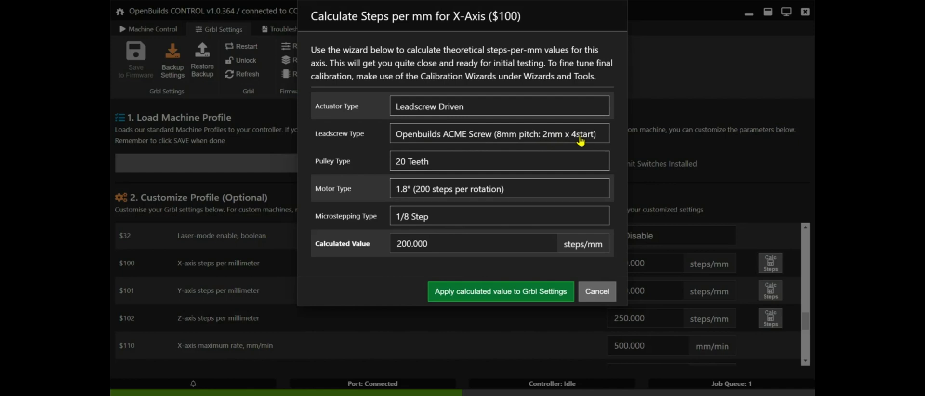
click(471, 111)
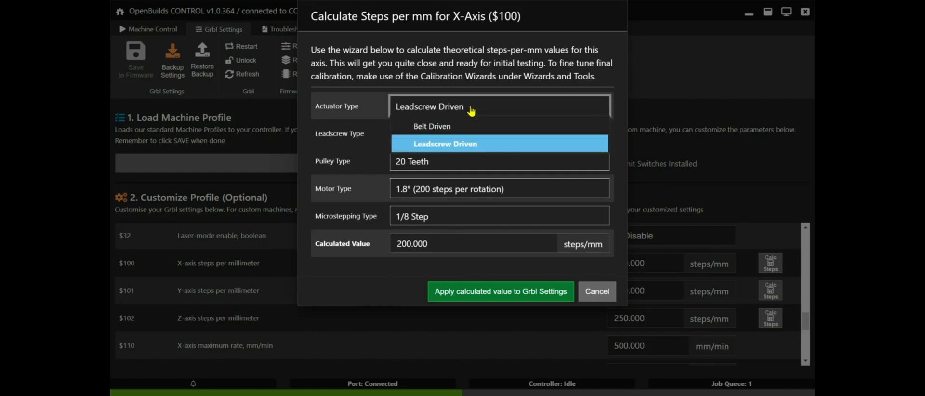
click(432, 147)
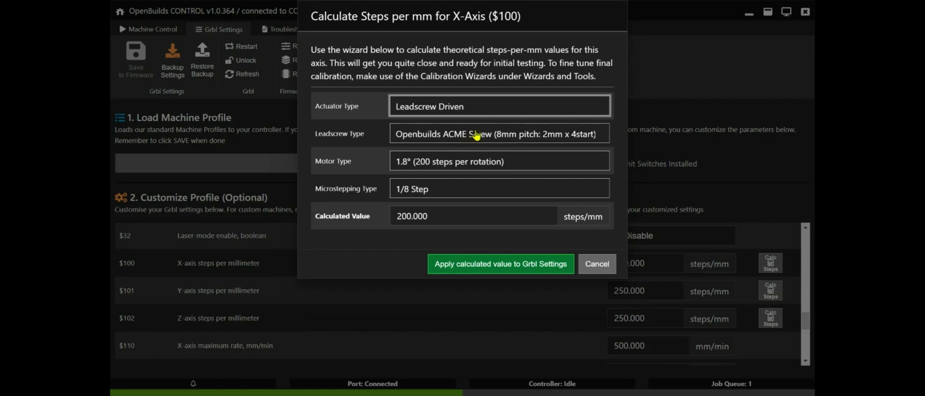
click(476, 135)
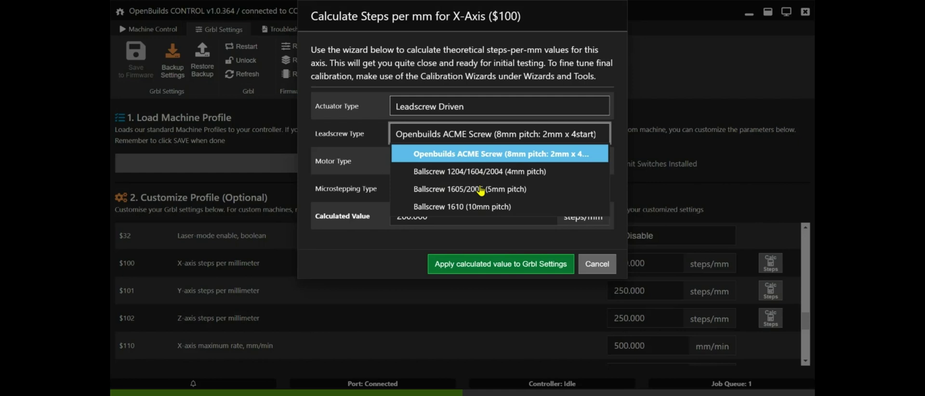
click(473, 155)
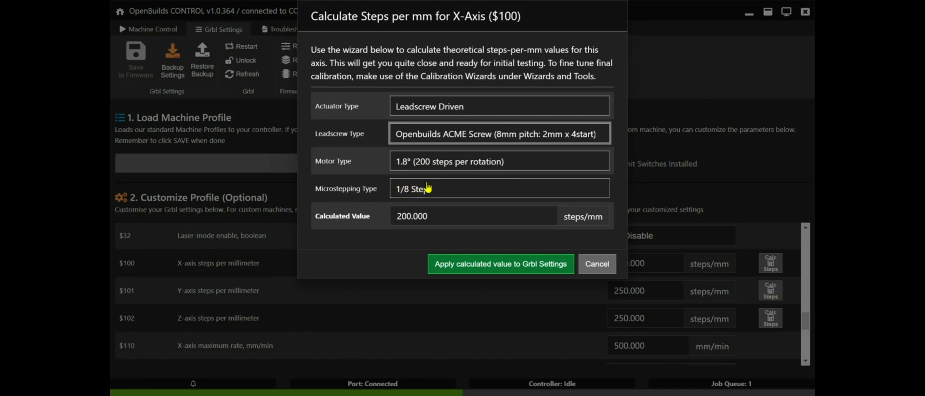
click(444, 188)
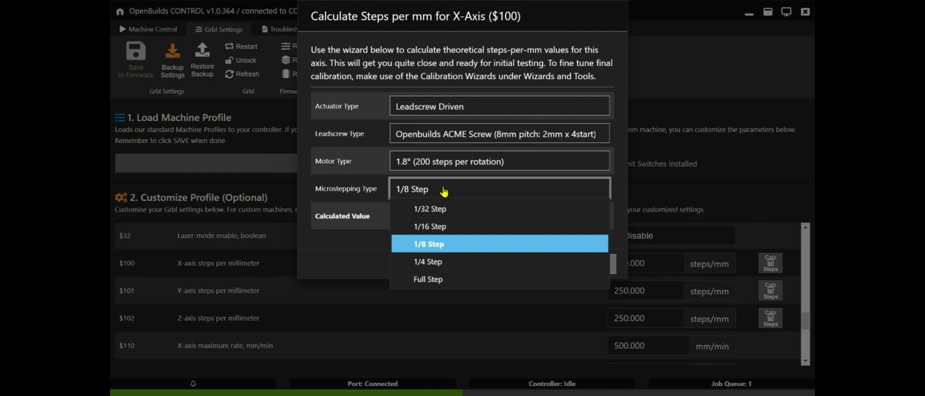
click(436, 227)
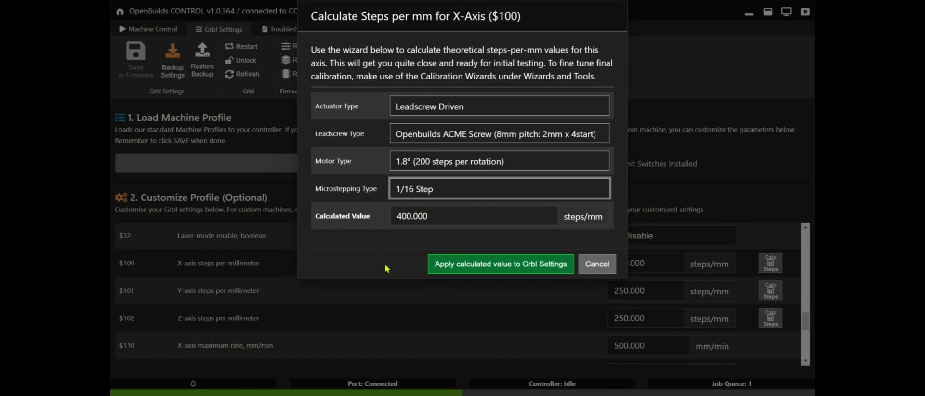
Step: Apply 400 steps/mm to X from the calculator and enter 400 for Y and Z
click(474, 266)
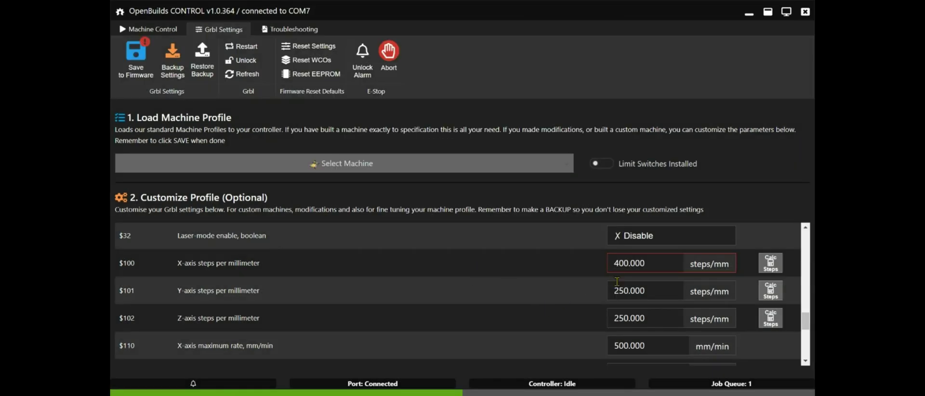
double_click(649, 293)
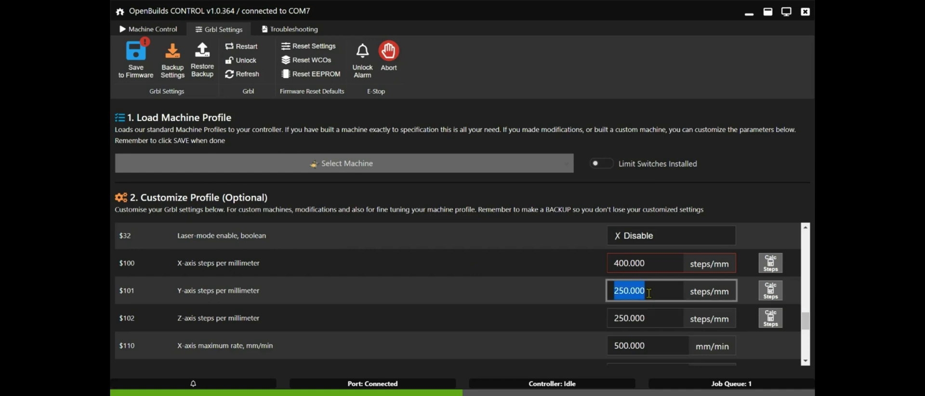
text(400)
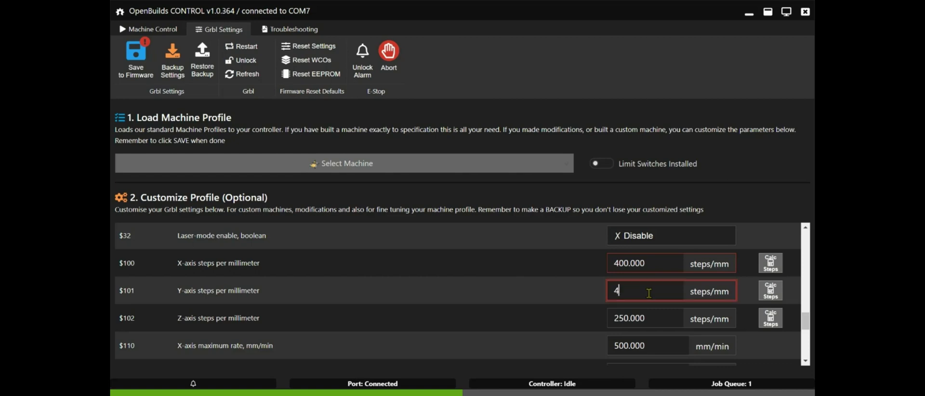
double_click(651, 317)
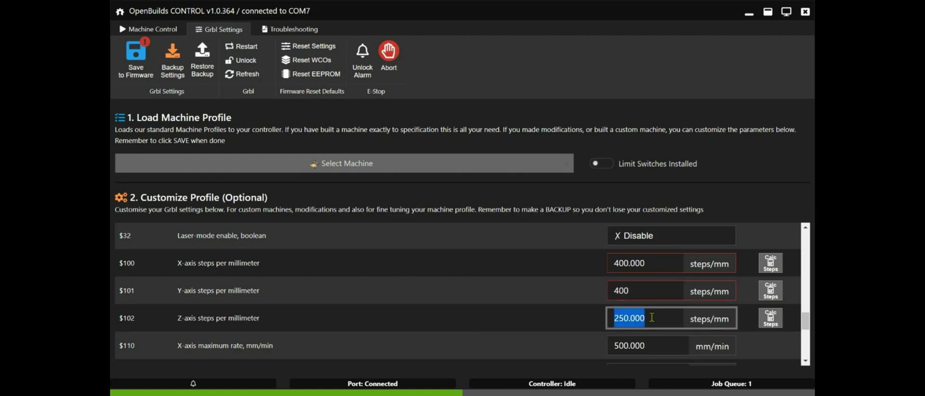
text(400)
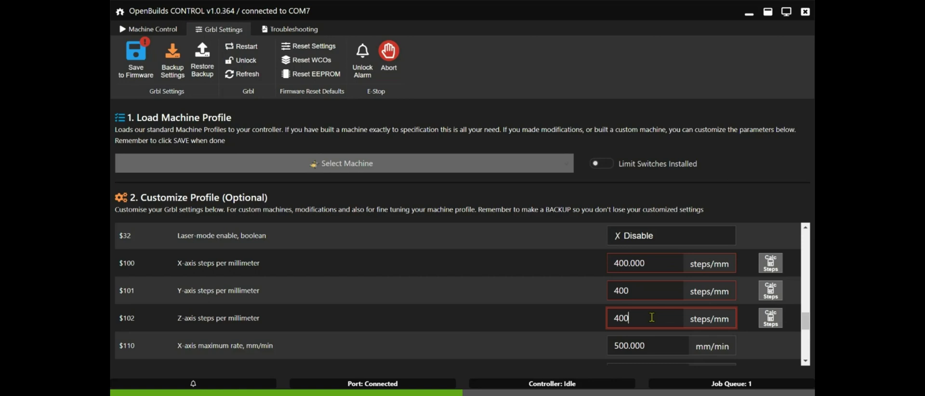
Step: Set maximum rates to 1500 mm/min for X and Y and 1000 for Z
scroll(652, 317, down, 1)
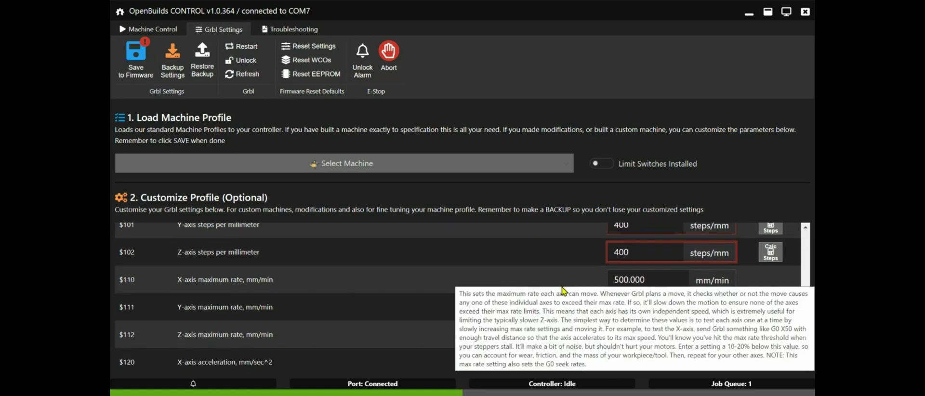
double_click(654, 280)
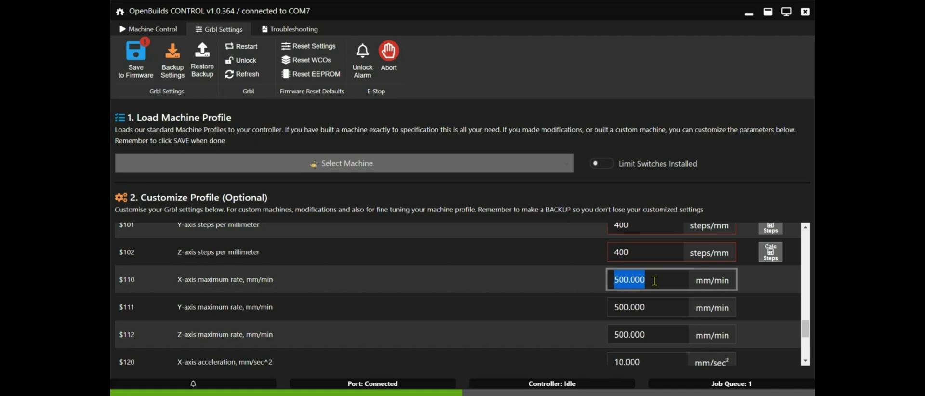
text(15)
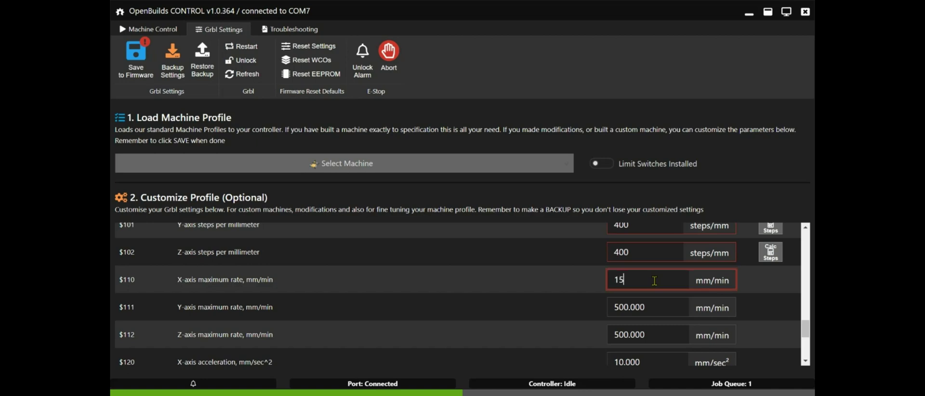
text(00)
click(652, 307)
key(ctrl+a)
text(1500)
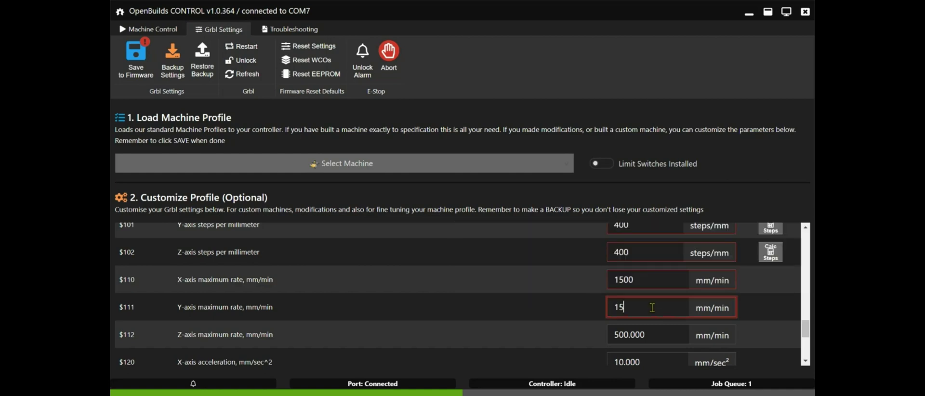
click(652, 334)
key(ctrl+a)
text(100)
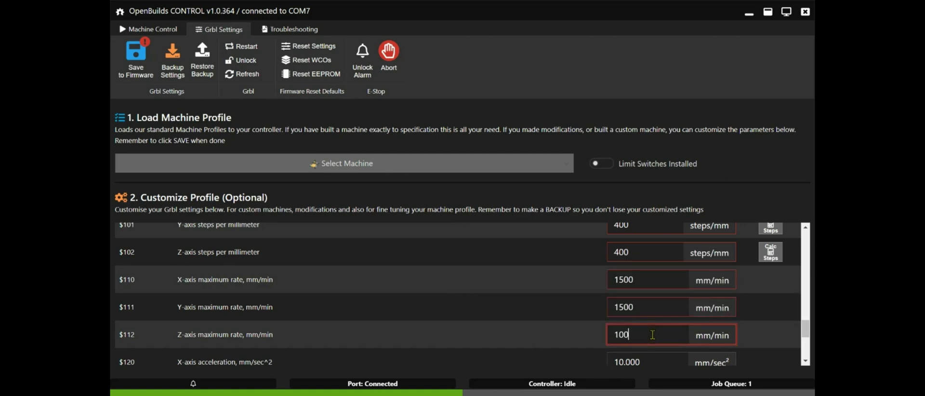
text(0)
Step: Set X, Y and Z acceleration ($120–$122) to 100 mm/sec² each
scroll(652, 334, down, 1)
click(642, 302)
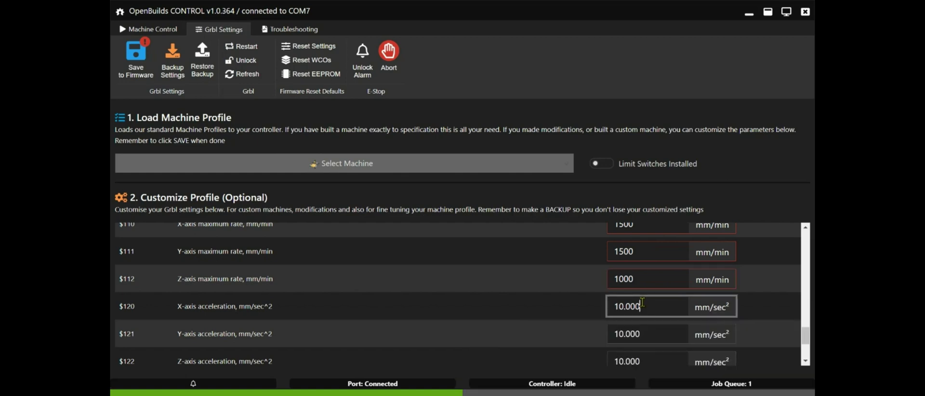
key(ctrl+a)
text(100)
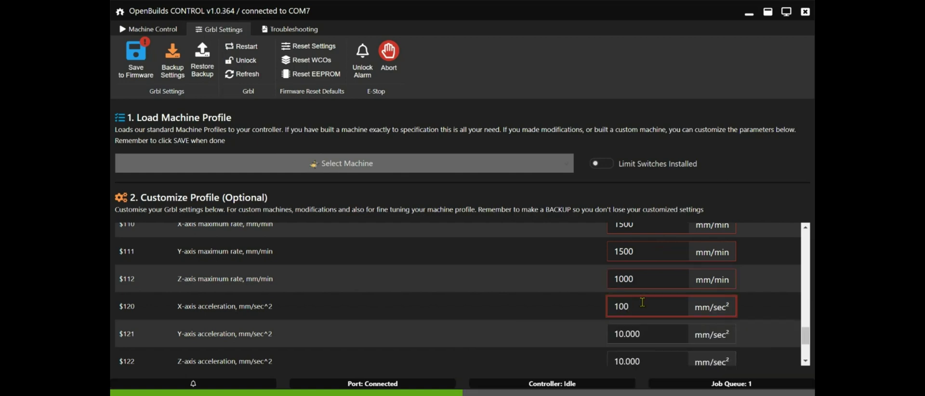
scroll(643, 299, down, 1)
click(644, 297)
key(ctrl+a)
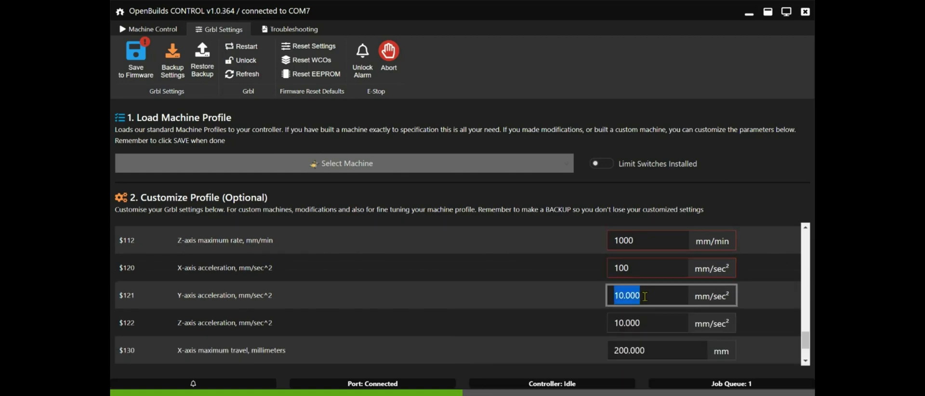
text(100)
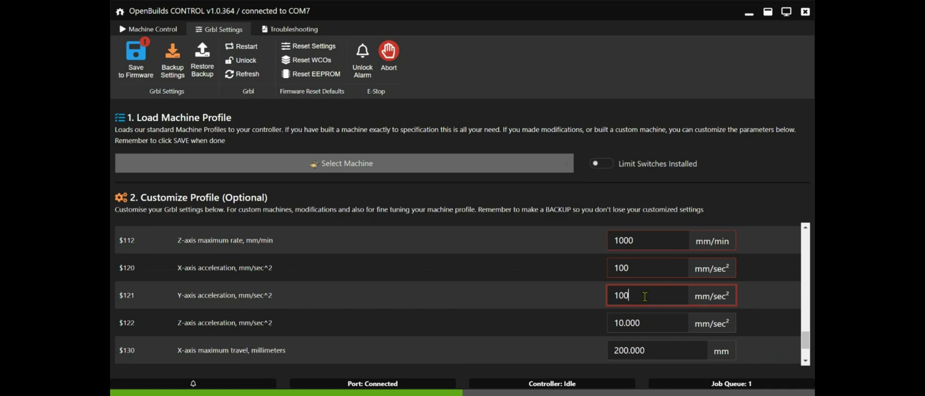
click(644, 325)
key(ctrl+a)
text(100)
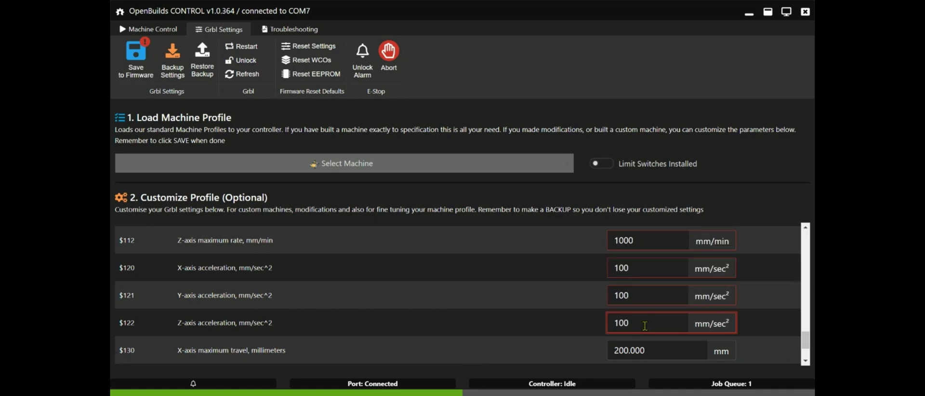
Step: Set maximum travel to 300 mm for X, 180 mm for Y and 42 mm for Z
scroll(644, 325, down, 2)
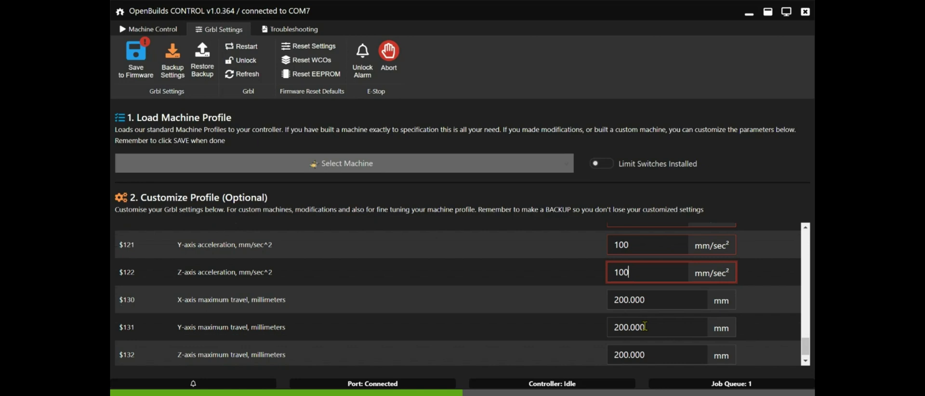
click(651, 301)
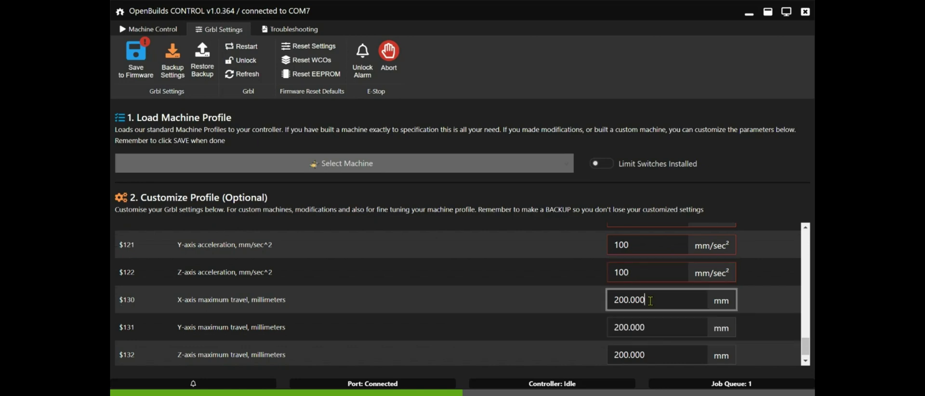
key(ctrl+a)
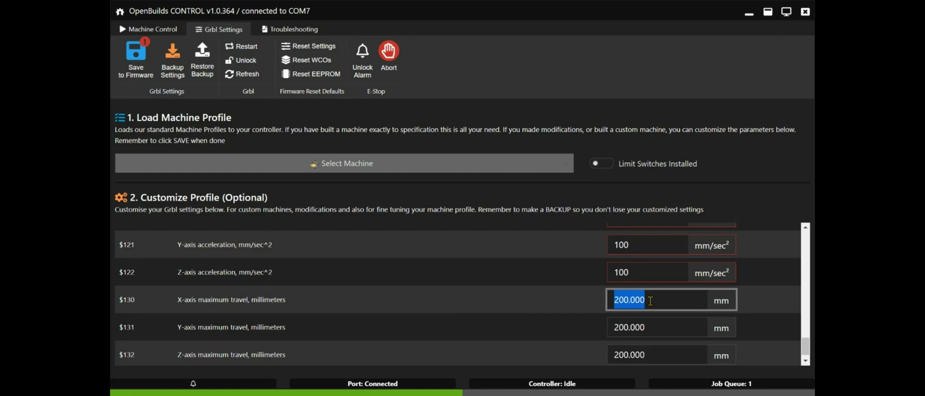
text(300)
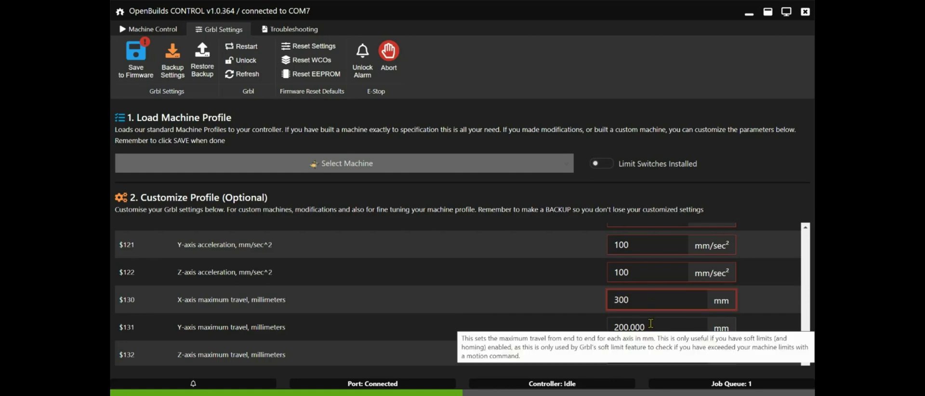
click(650, 323)
key(ctrl+a)
text(18)
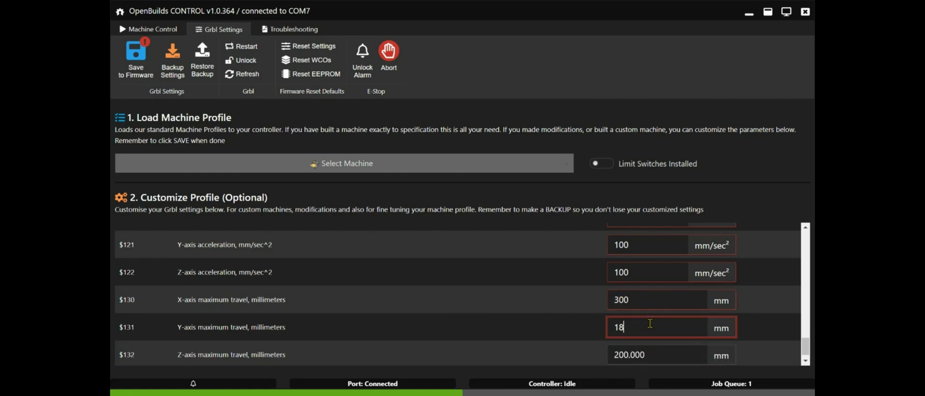
text(0)
mouse_move(528, 251)
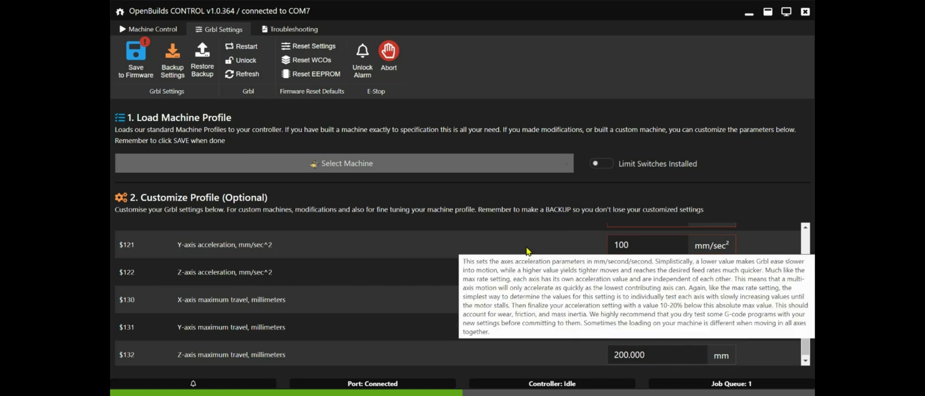
click(645, 353)
double_click(650, 354)
text(42)
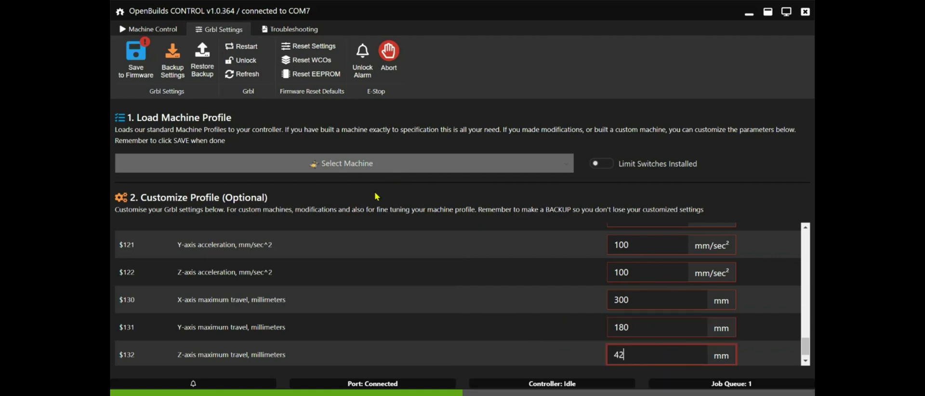
Step: Save the settings to firmware, confirm the Grbl reset, and return to Machine Control
click(143, 76)
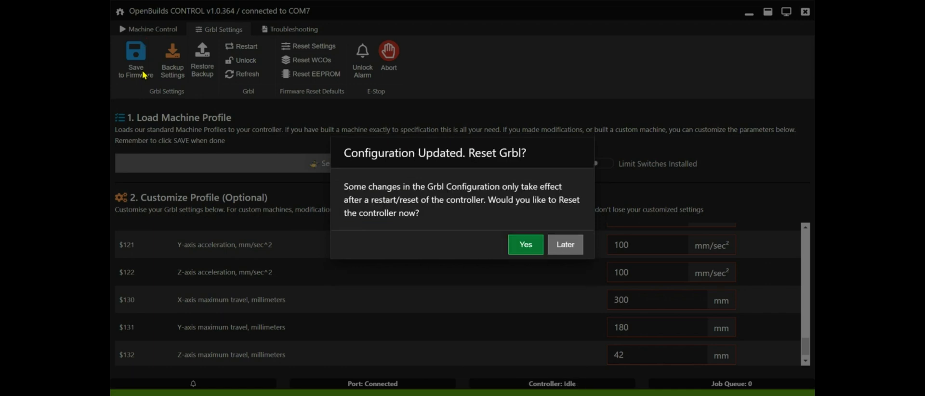
click(523, 244)
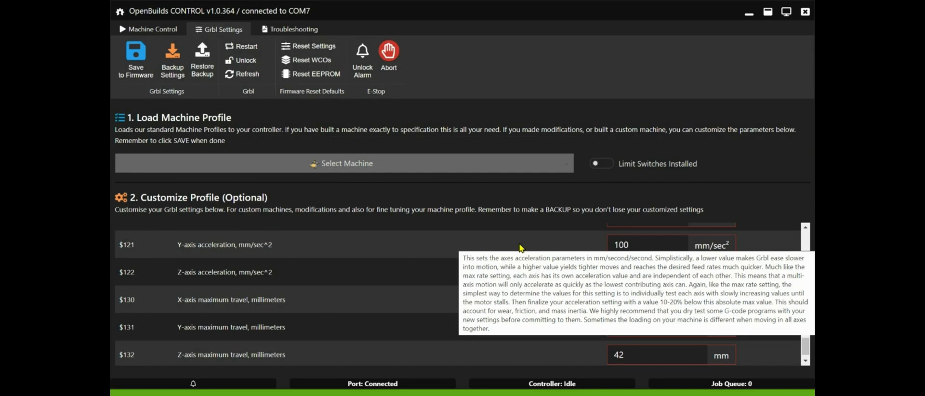
click(154, 31)
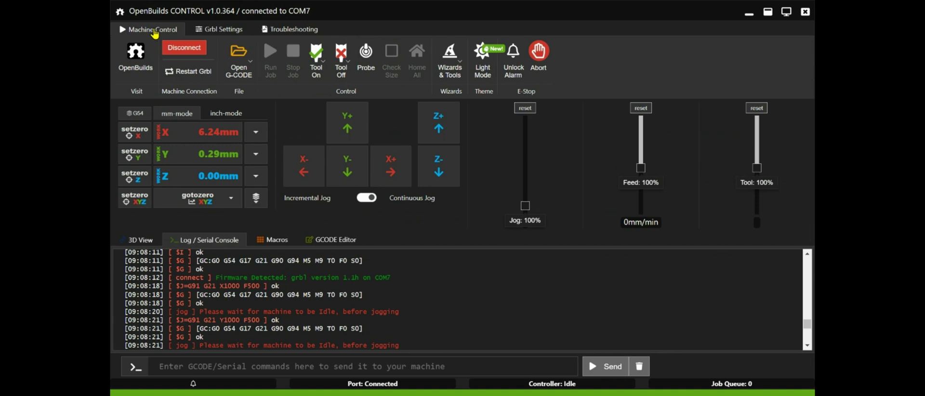